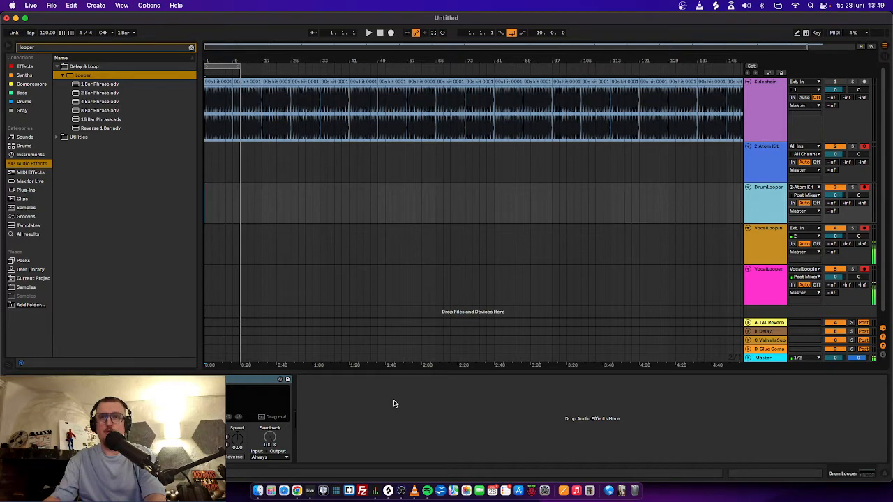
# Step: Select the Looper device on the DrumLooper track and turn off the arrangement loop
pyautogui.click(242, 382)
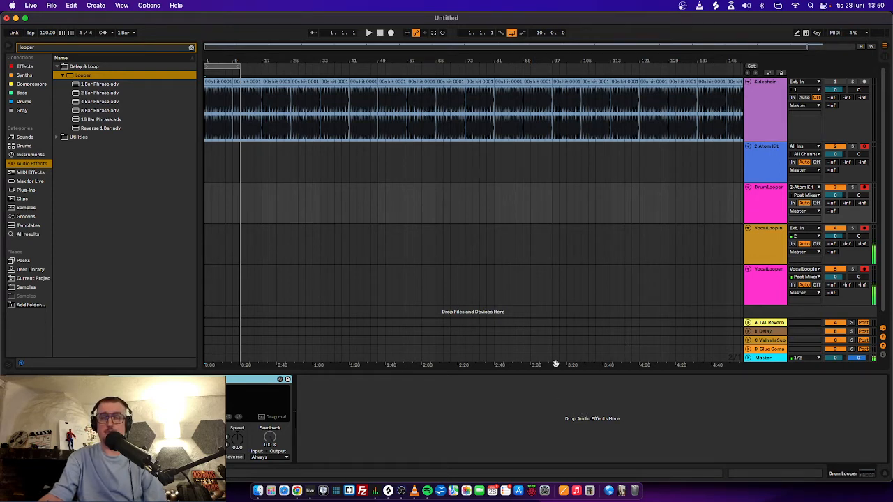
pyautogui.click(511, 32)
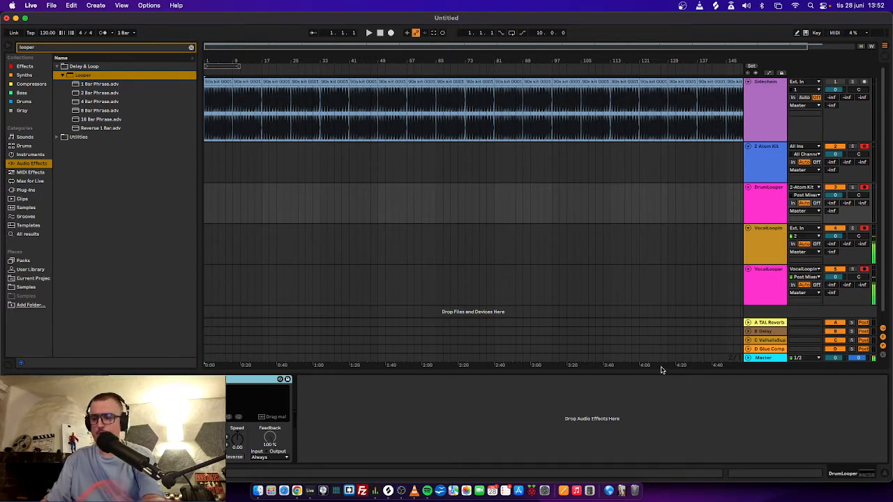
pyautogui.press('super+Tab')
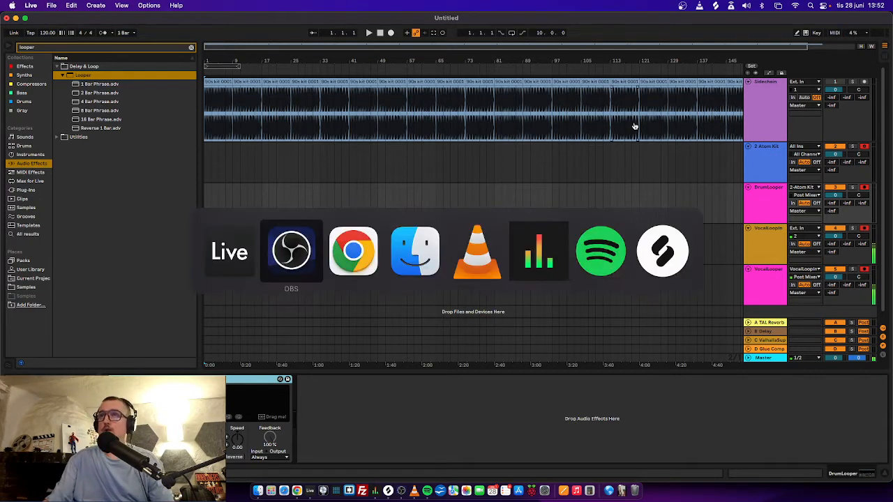
pyautogui.press('super+Tab')
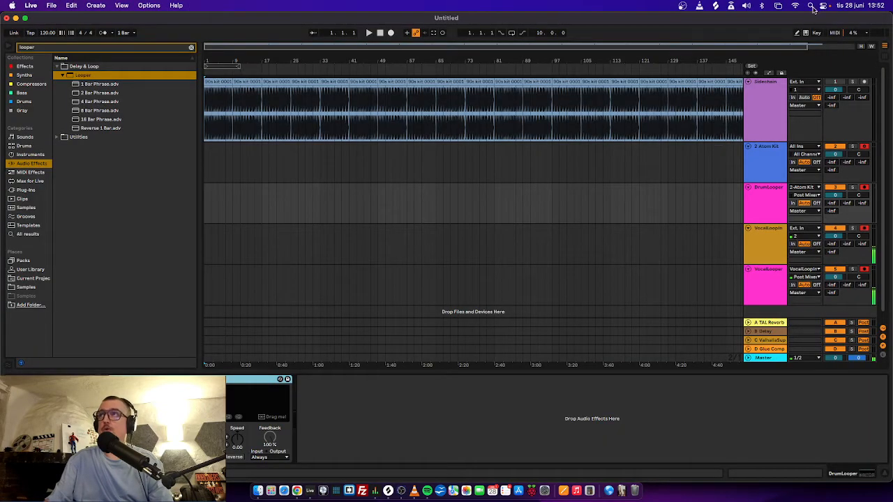
# Step: MIDI-map the DrumLooper's Undo, Clear, Pedal, Play, Overdub, Record and Stop controls to notes A#7, B7, E7, F7, F#7, G7 and G#7
pyautogui.click(835, 32)
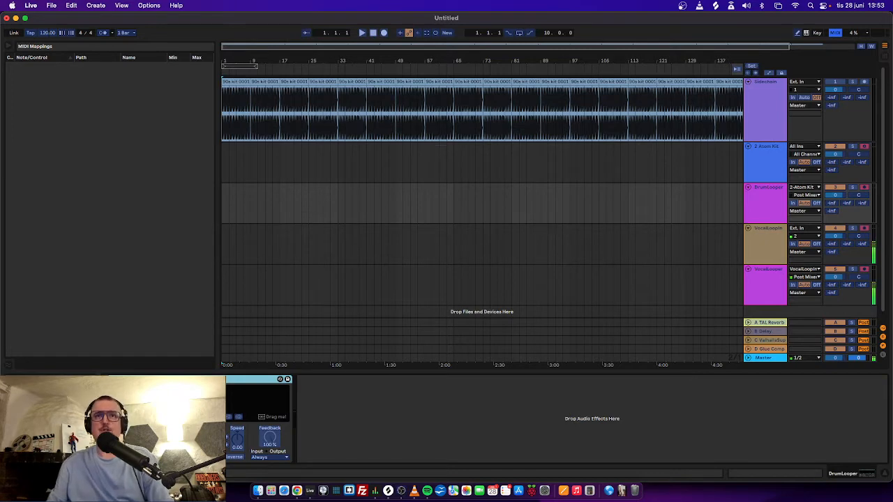
pyautogui.click(161, 432)
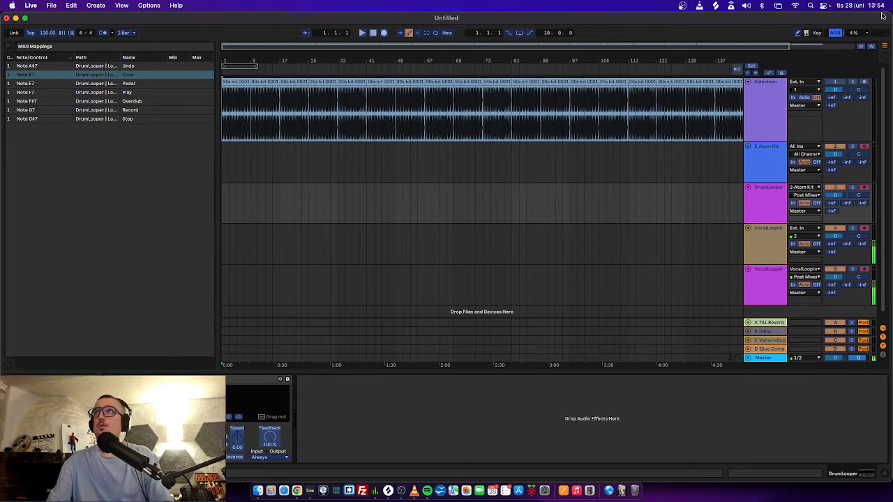
pyautogui.click(834, 33)
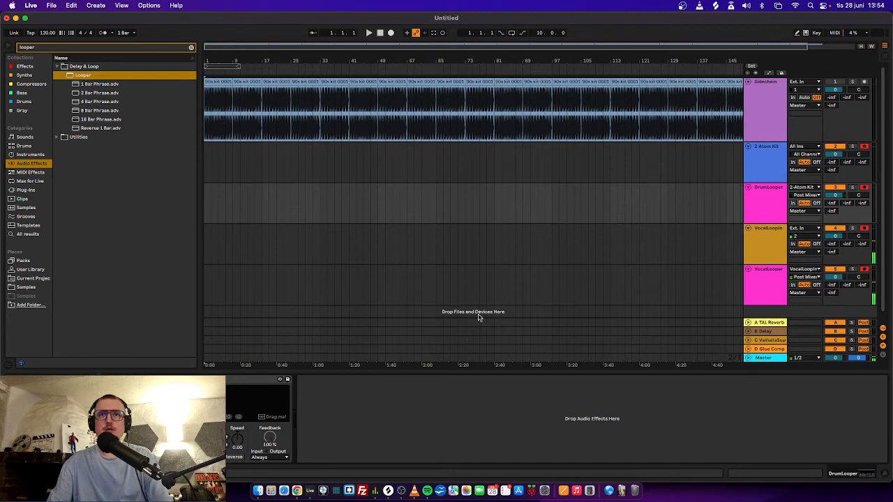
# Step: MIDI-map the VocalLooper track's Looper controls Pedal, Play, Overdub, Stop, Record, Undo and Clear to their own controller notes
pyautogui.click(764, 280)
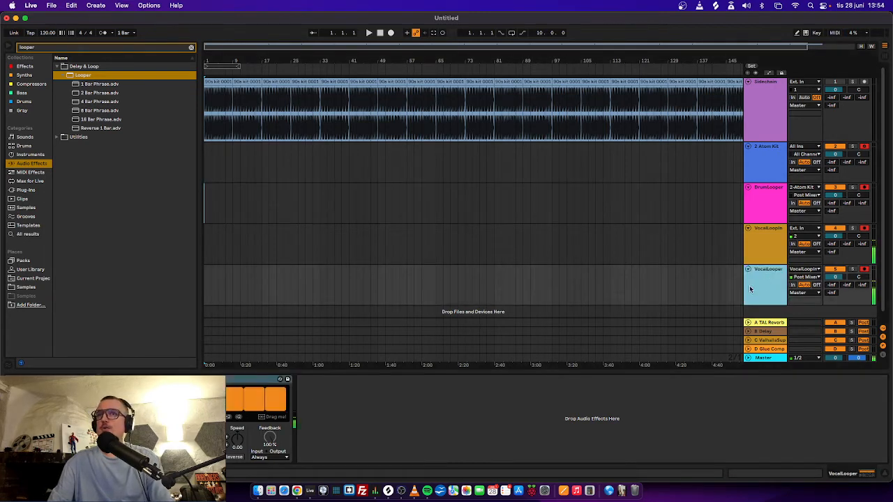
pyautogui.click(202, 417)
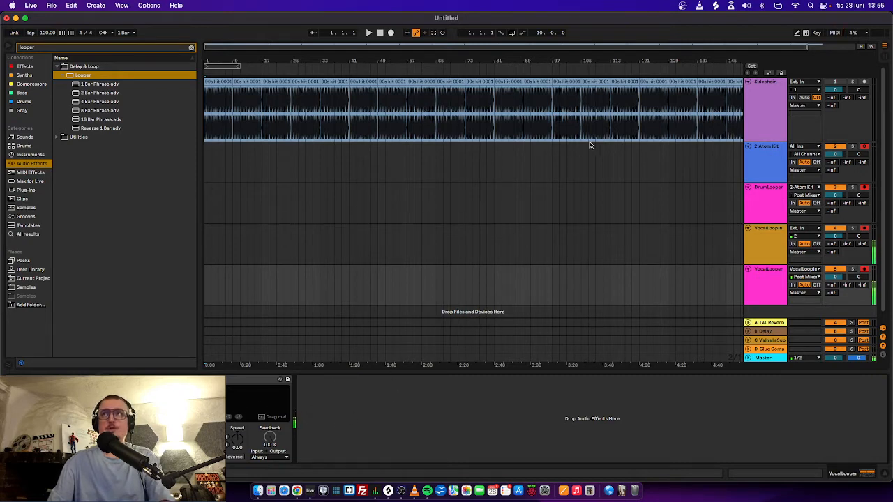
pyautogui.click(835, 33)
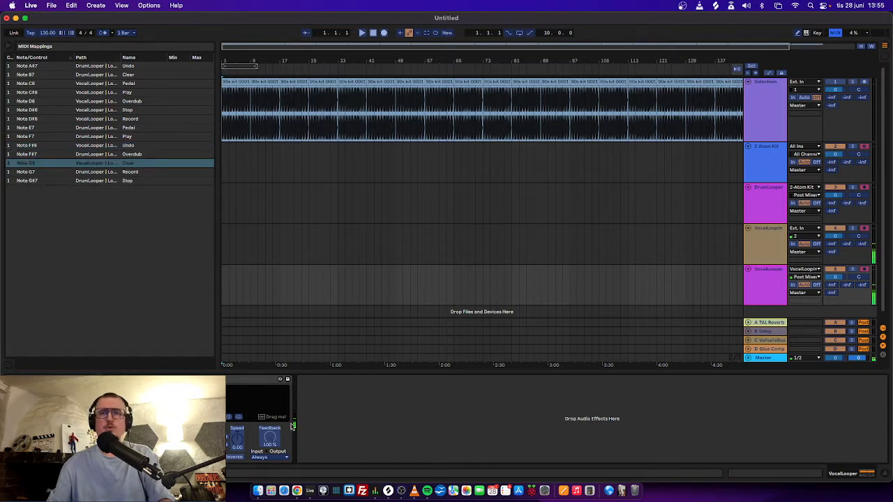
pyautogui.click(835, 34)
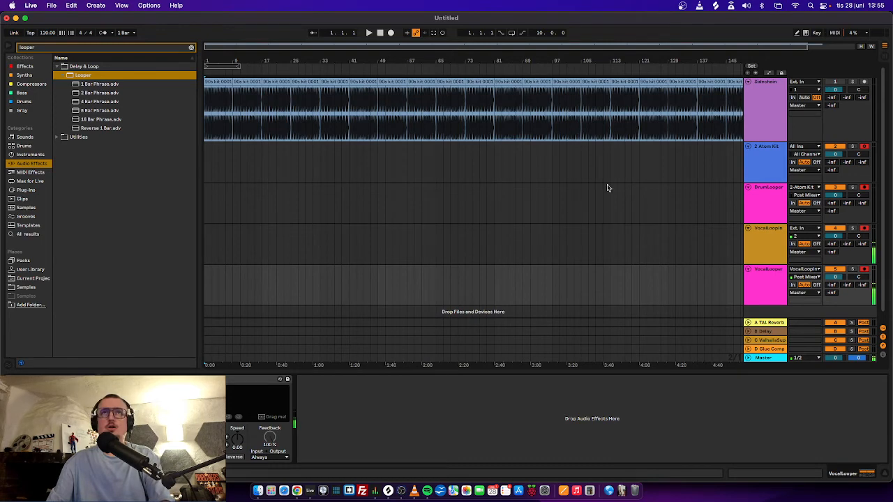
# Step: View the Looper devices on the VocalLooper and DrumLooper tracks in turn while the set plays
pyautogui.click(764, 284)
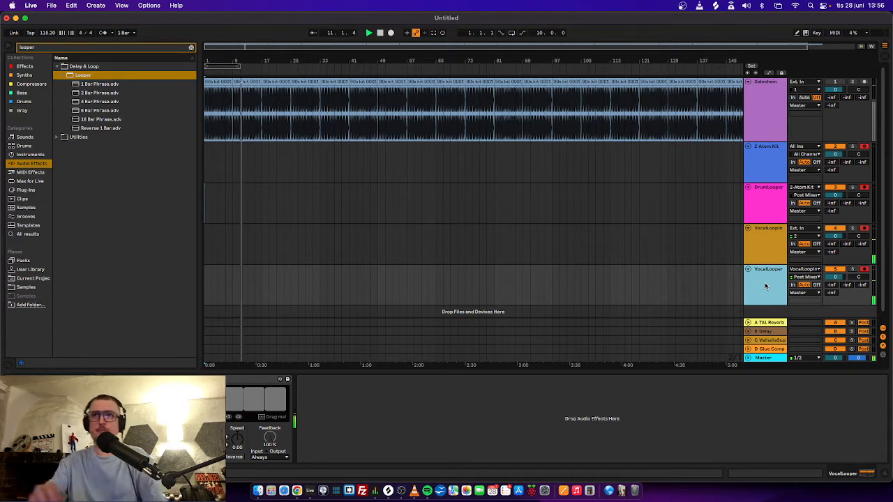
pyautogui.click(776, 194)
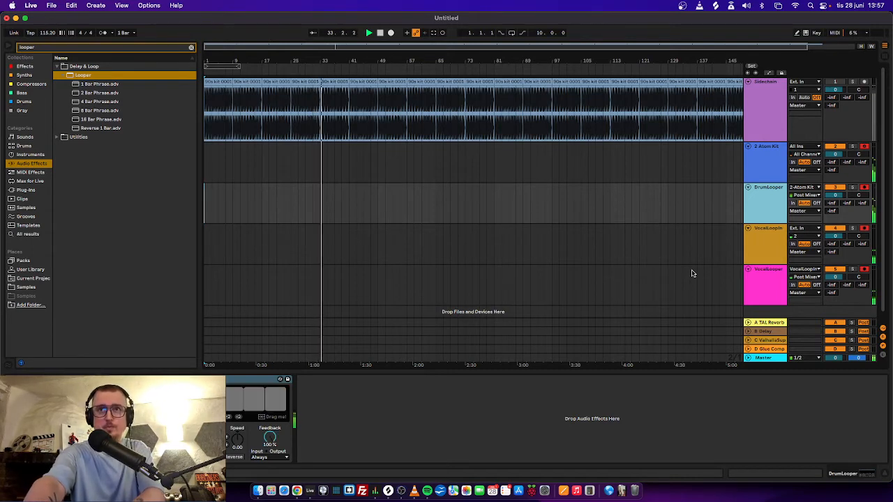
pyautogui.click(780, 284)
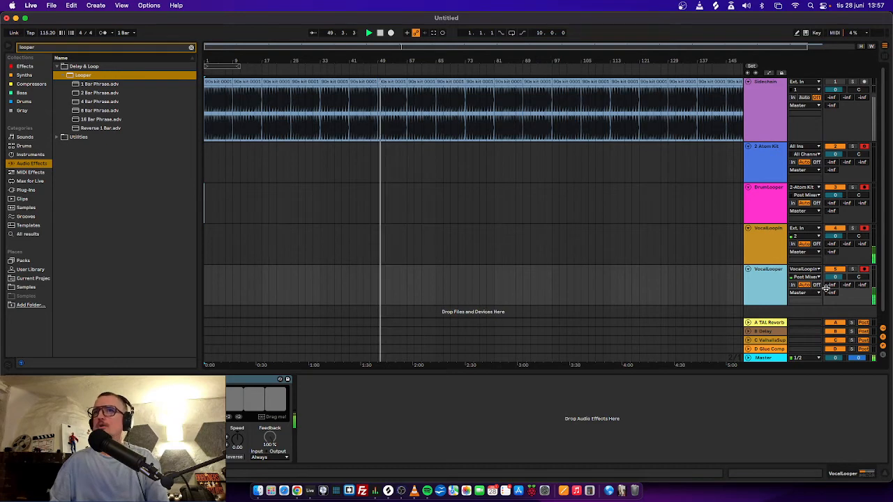
# Step: Try raising the VocalLooper track's send to the TAL Reverb return to about -18 dB during playback
pyautogui.moveTo(831, 285)
pyautogui.mouseDown()
pyautogui.moveTo(831, 268)
pyautogui.moveTo(830, 280)
pyautogui.mouseUp()
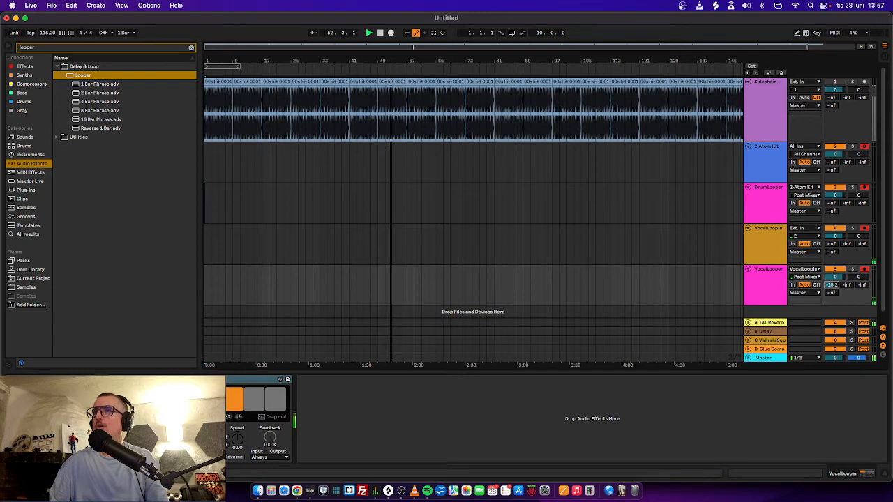
pyautogui.moveTo(831, 280); pyautogui.dragTo(830, 273)
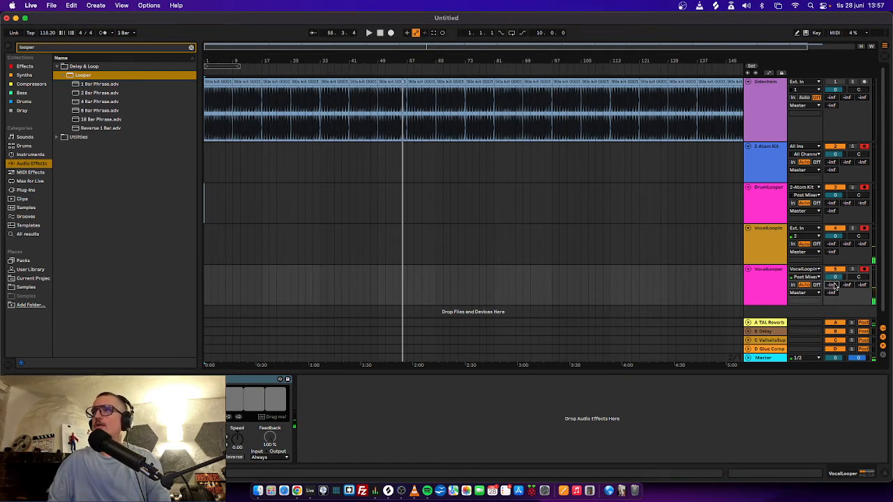
pyautogui.click(775, 283)
pyautogui.click(768, 259)
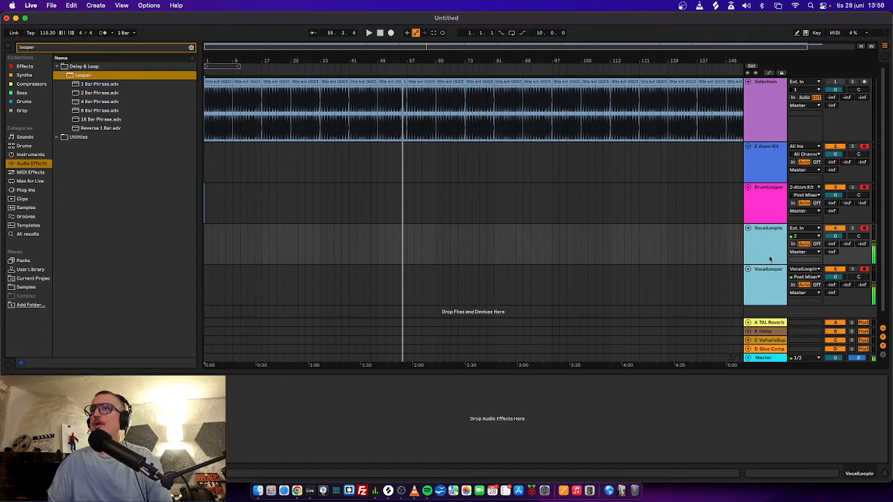
pyautogui.press('super+d')
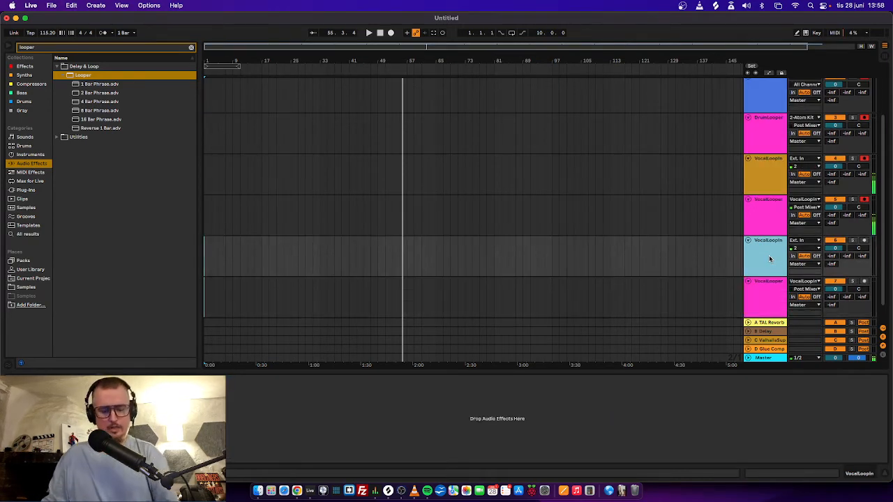
pyautogui.press('super+z')
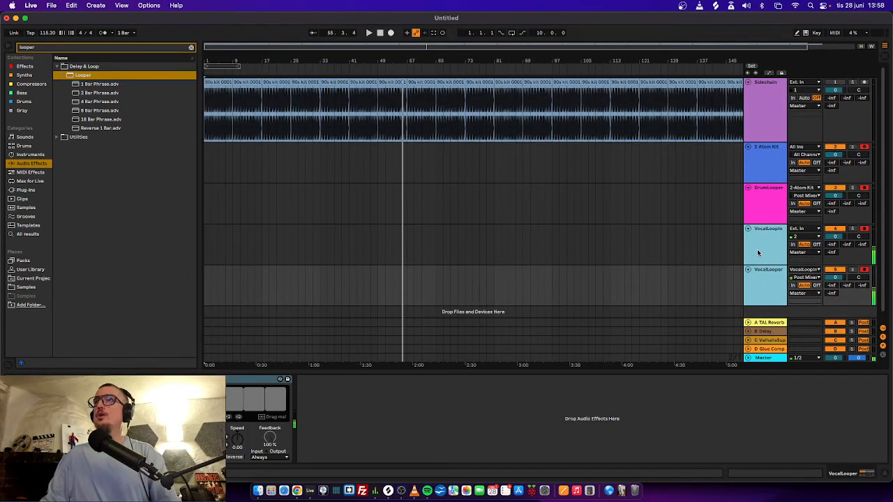
# Step: Duplicate the Atom Kit and DrumLooper tracks together, placing the copies below the VocalLooper track
pyautogui.click(746, 158)
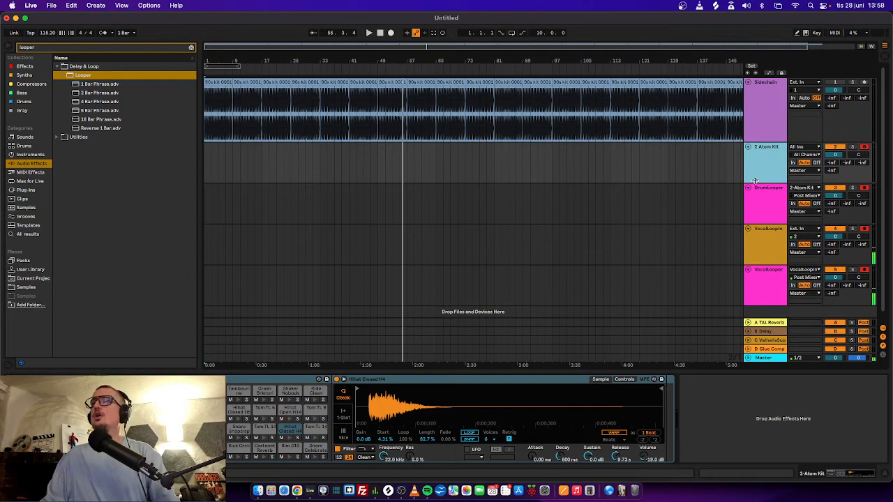
pyautogui.scroll(-1, 759, 197)
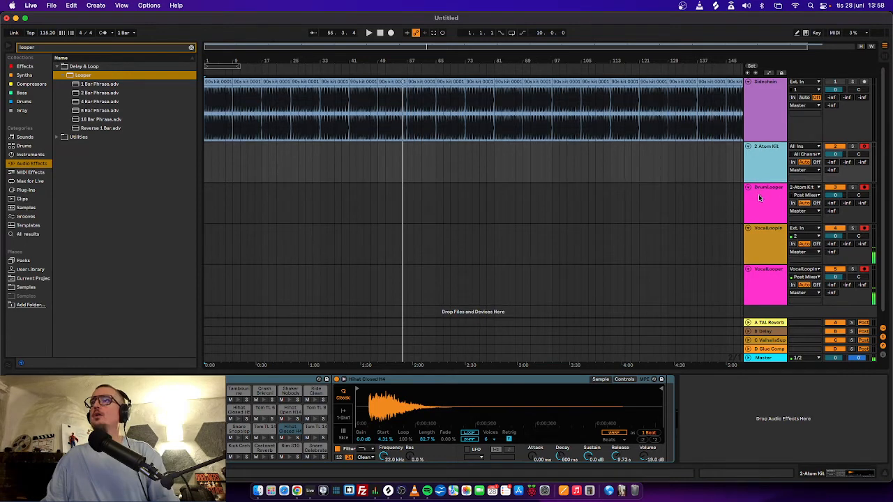
pyautogui.click(763, 207)
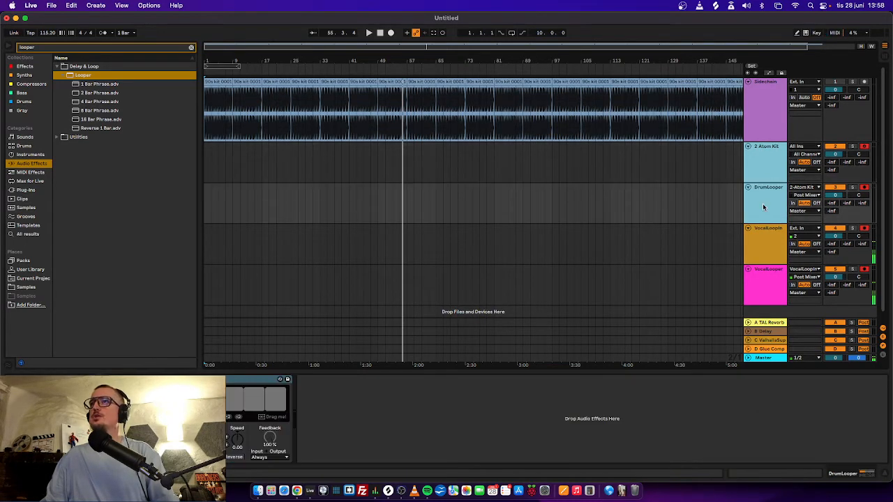
pyautogui.click(759, 163)
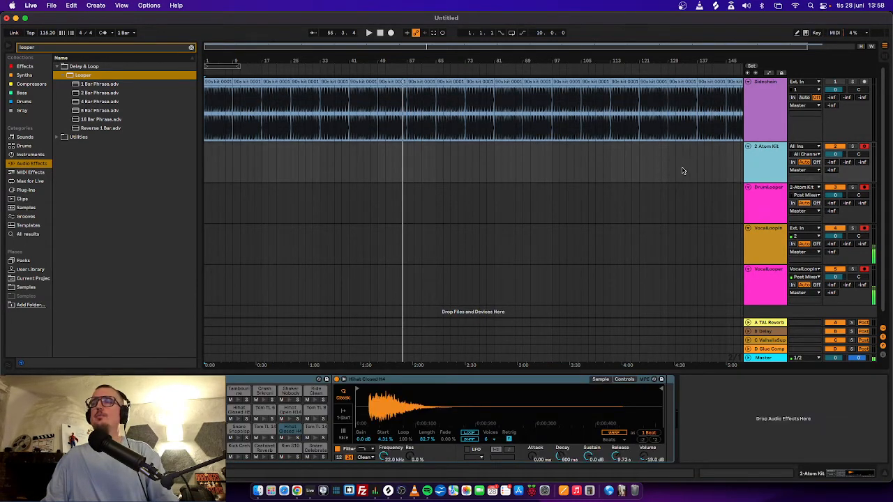
pyautogui.click(764, 190)
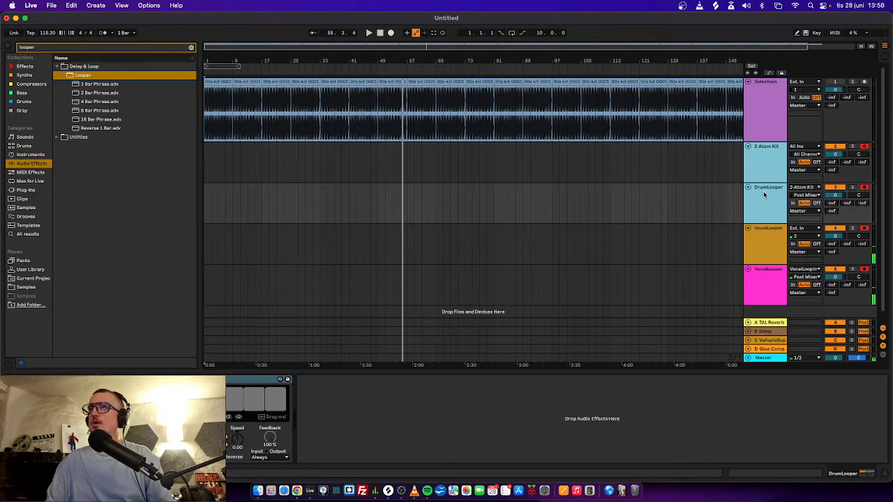
pyautogui.scroll(-1, 764, 192)
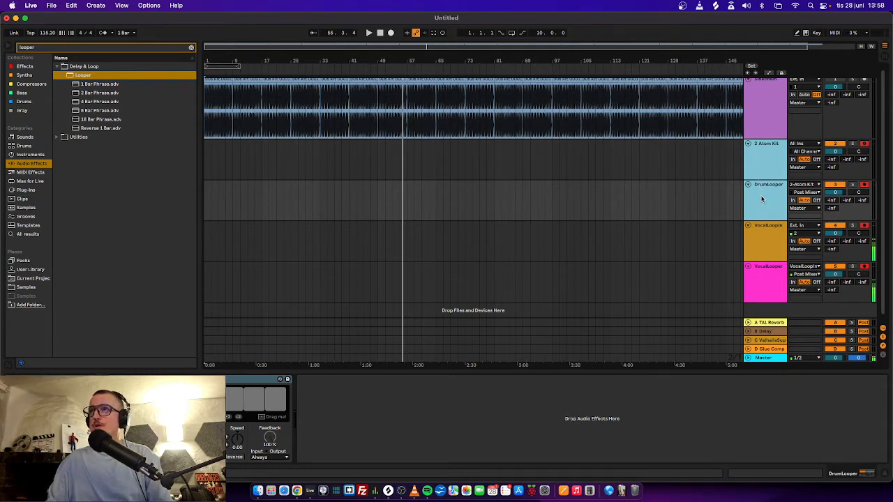
pyautogui.moveTo(762, 199); pyautogui.dragTo(770, 307)
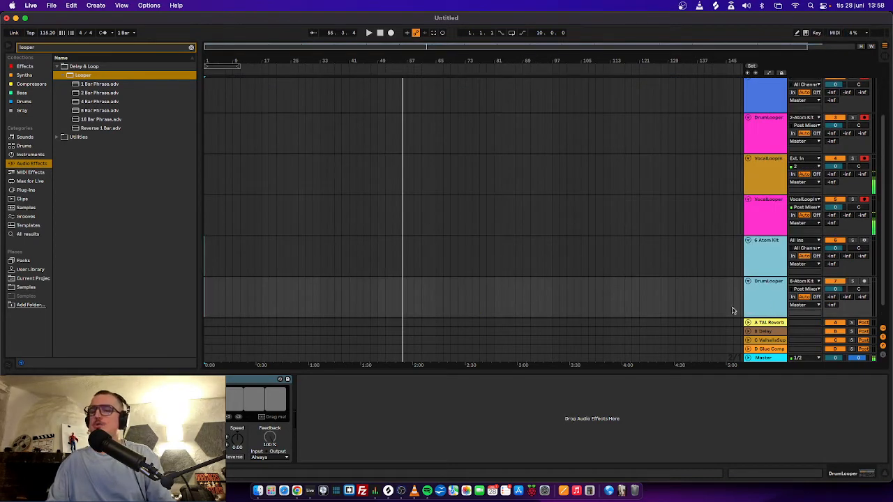
# Step: Clear the browser search and replace the duplicated Atom Kit instrument with Mercury-4 from the Synths collection
pyautogui.scroll(-1, 742, 272)
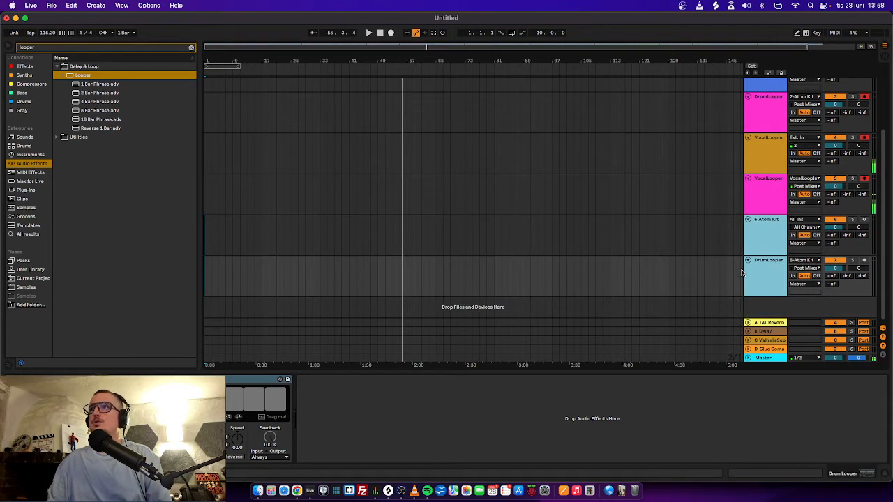
pyautogui.click(761, 241)
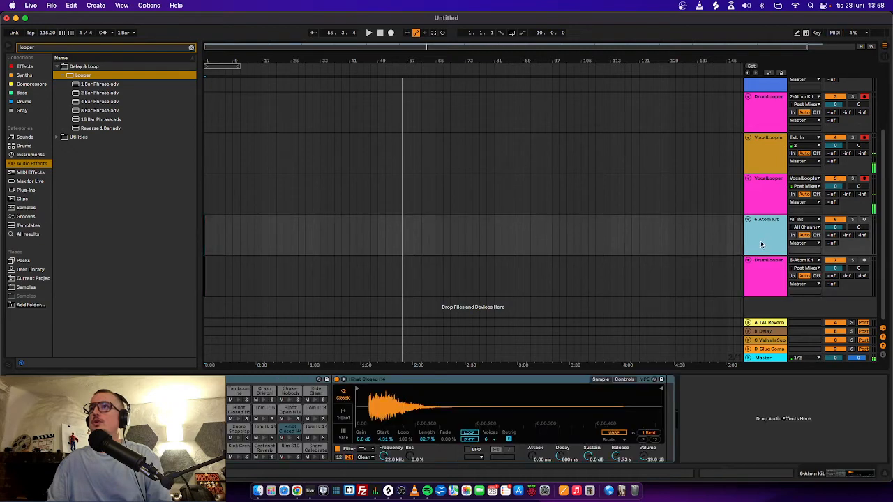
pyautogui.click(25, 66)
pyautogui.click(99, 48)
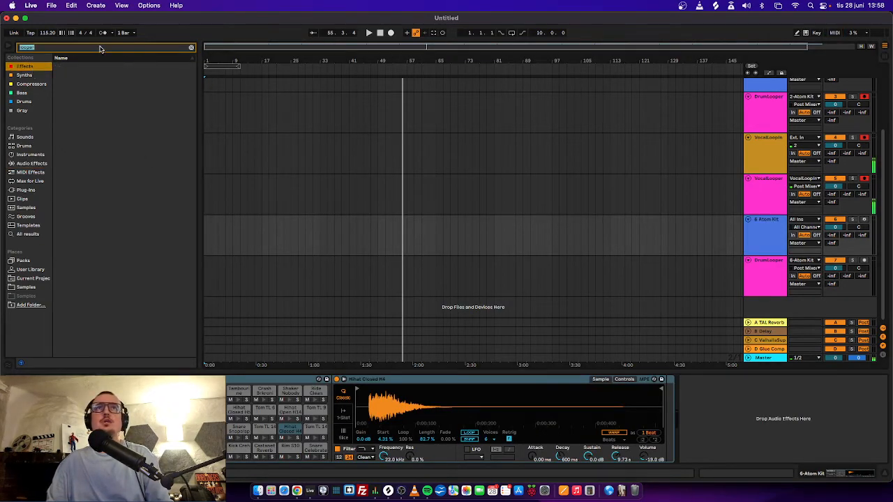
pyautogui.press('BackSpace')
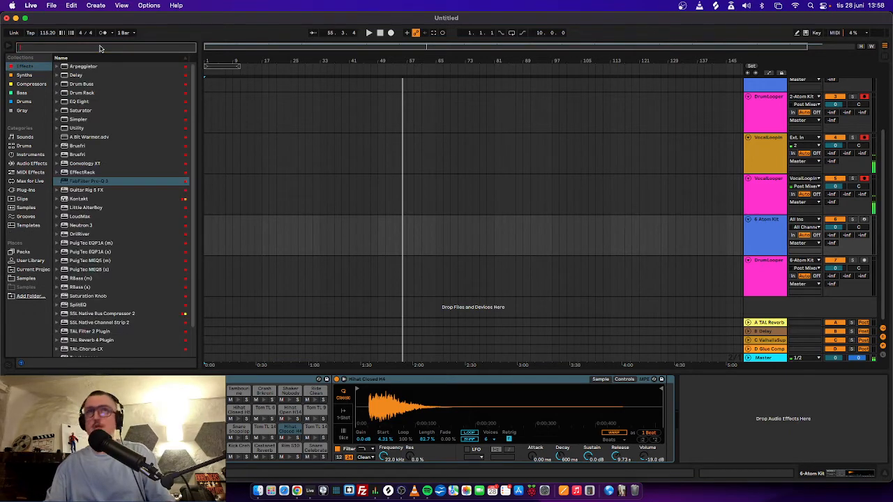
pyautogui.click(25, 76)
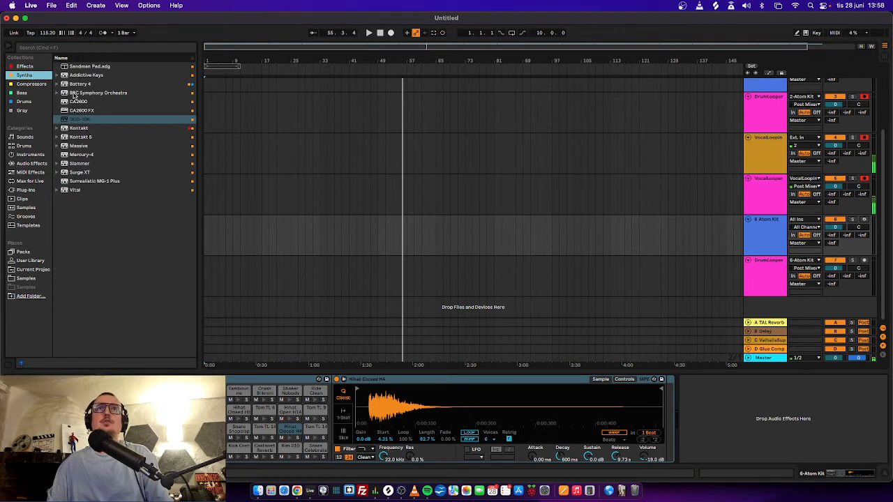
pyautogui.click(97, 156)
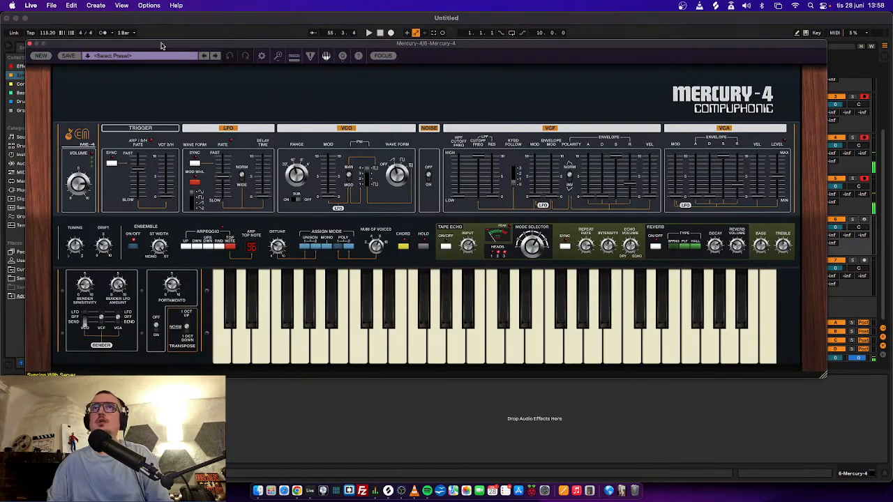
# Step: Load the Altitude Awareness preset from Mercury-4's Pads category
pyautogui.click(85, 58)
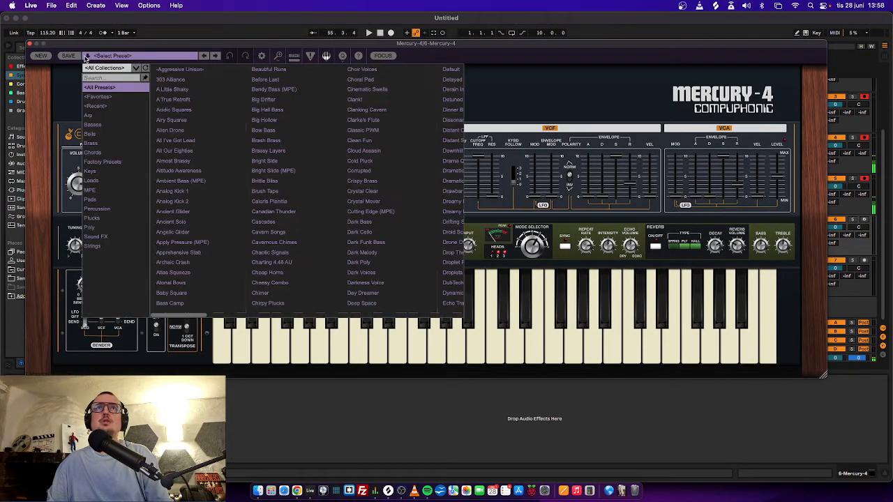
pyautogui.click(97, 201)
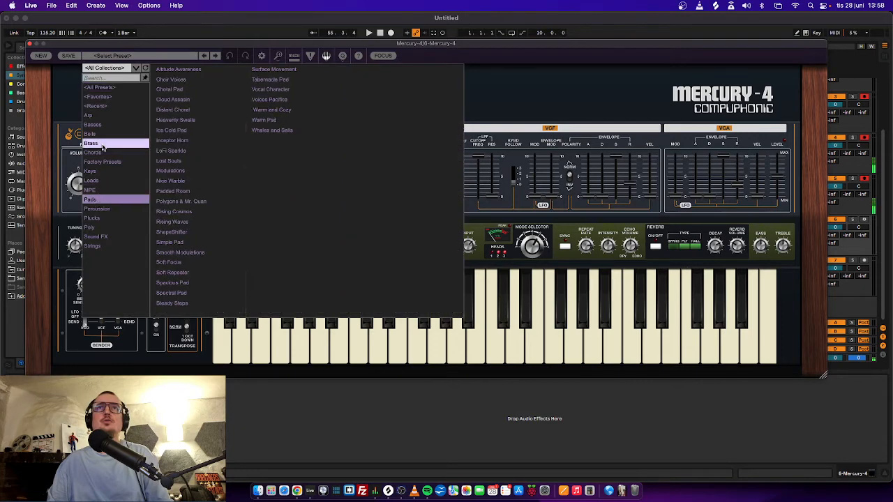
pyautogui.click(188, 69)
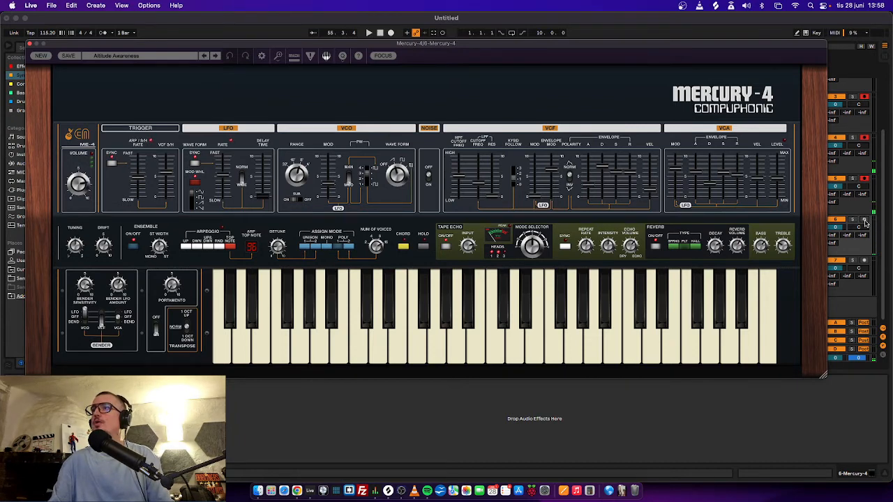
# Step: Arm the Mercury-4 track and its duplicated looper track for recording, and close the Mercury-4 plug-in window
pyautogui.scroll(1, 869, 272)
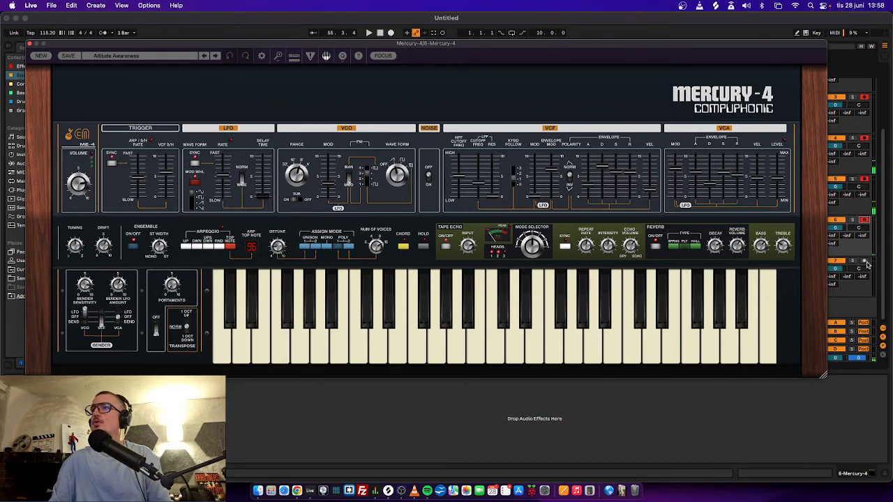
pyautogui.scroll(5, 869, 237)
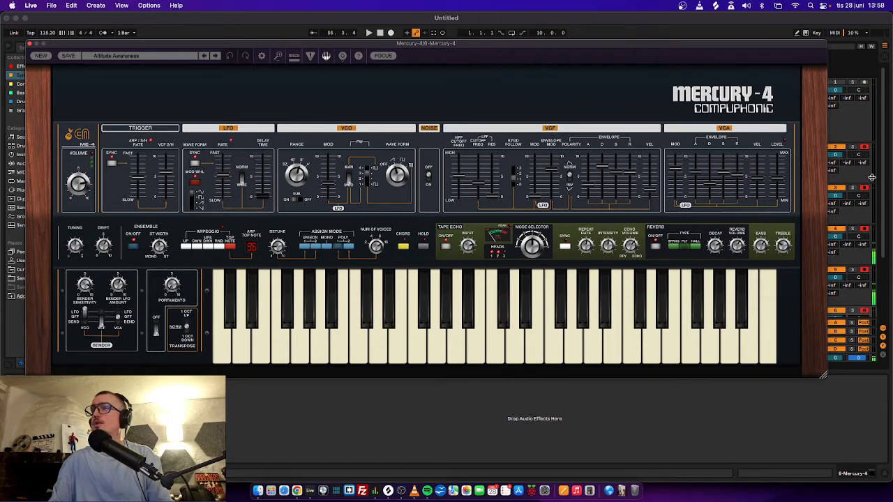
pyautogui.scroll(-5, 861, 201)
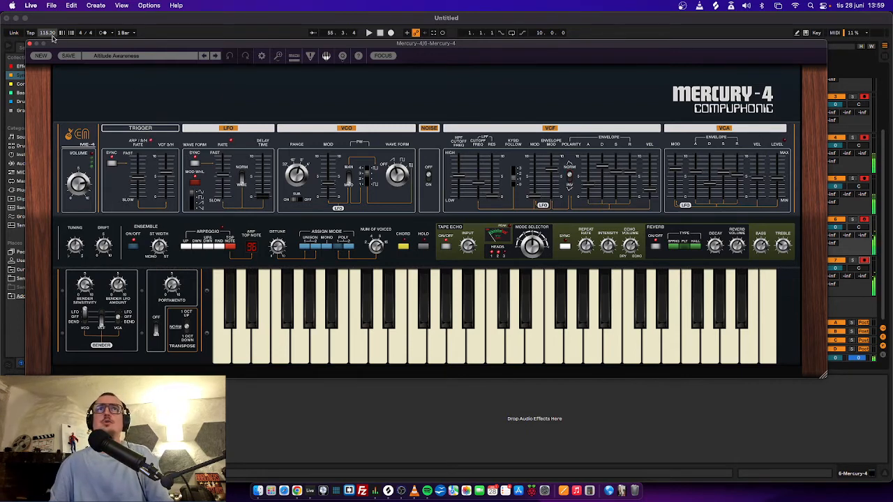
pyautogui.click(31, 46)
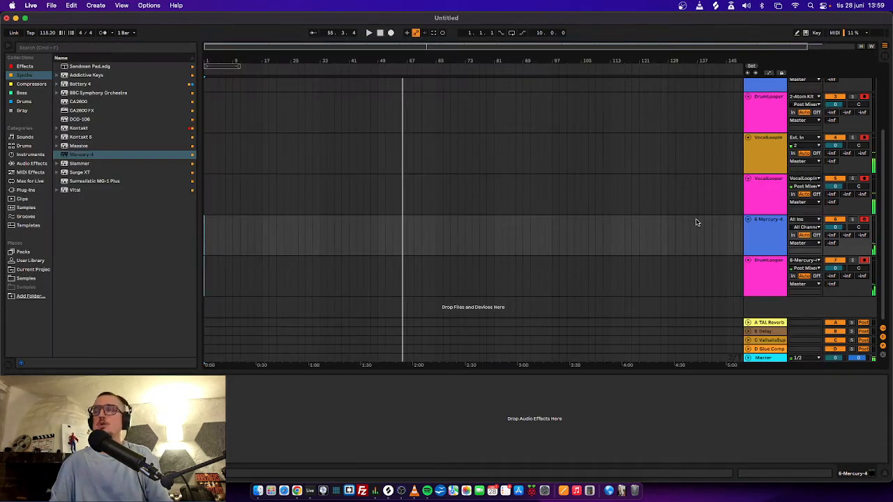
# Step: Lower the Mercury-4 track's volume to -10.4 dB
pyautogui.click(775, 231)
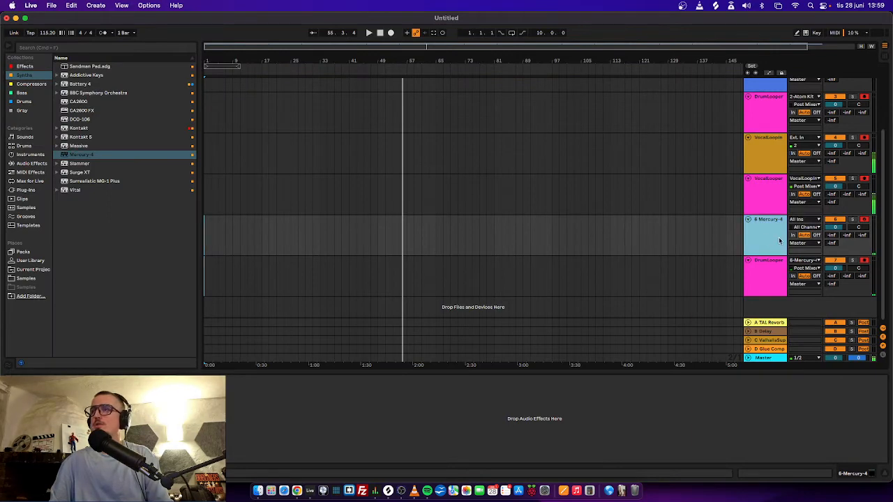
pyautogui.click(767, 263)
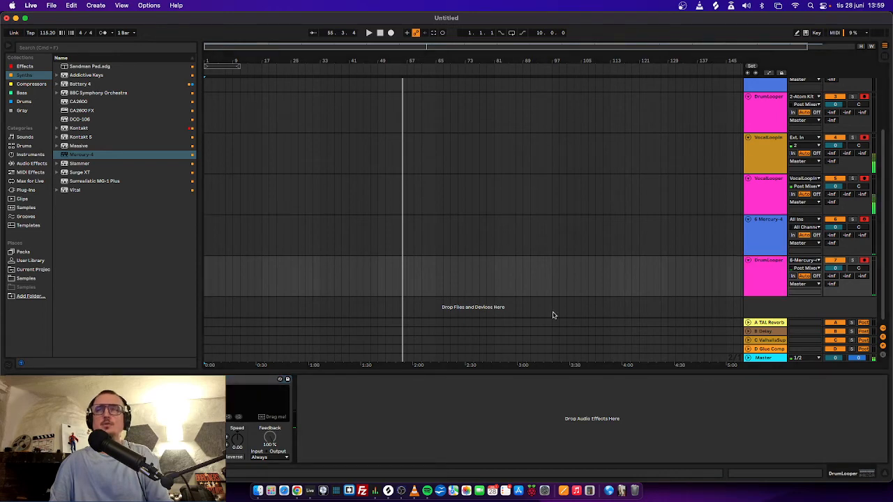
pyautogui.click(760, 279)
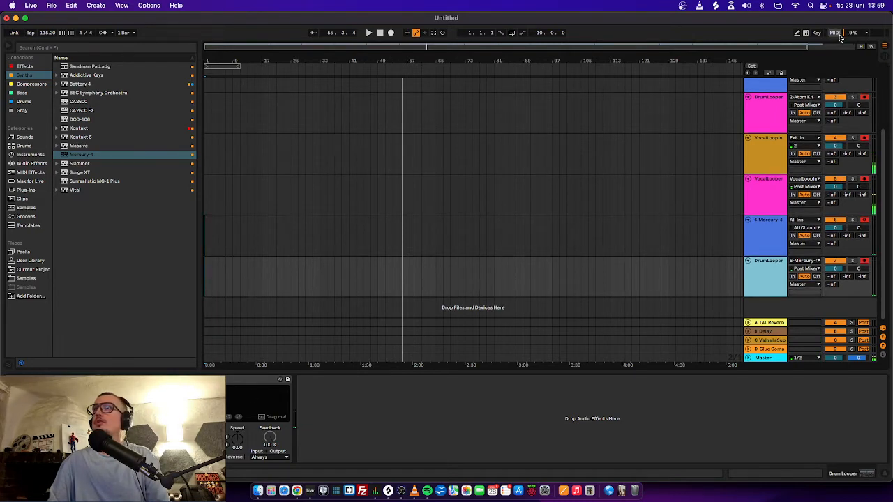
pyautogui.moveTo(841, 229); pyautogui.dragTo(840, 235)
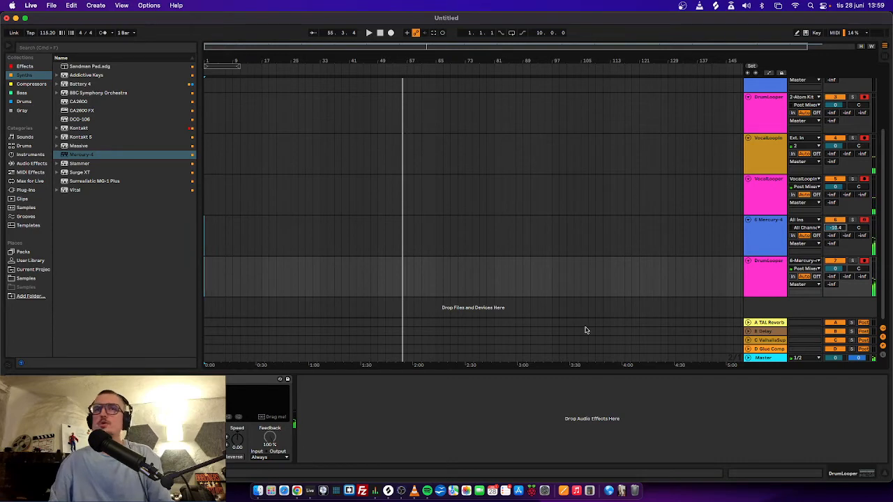
# Step: MIDI-map the duplicated looper's Pedal, Play, Overdub, Record, Stop and Undo controls to notes G#4, A4, A#4, B4, C5 and D5
pyautogui.click(835, 33)
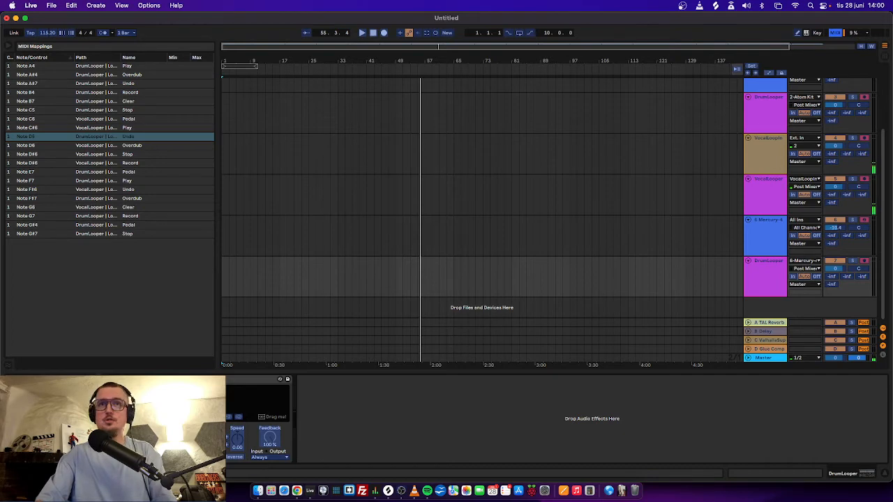
# Step: Switch to OBS and hide the webcam source in the scene
pyautogui.press('super+Tab')
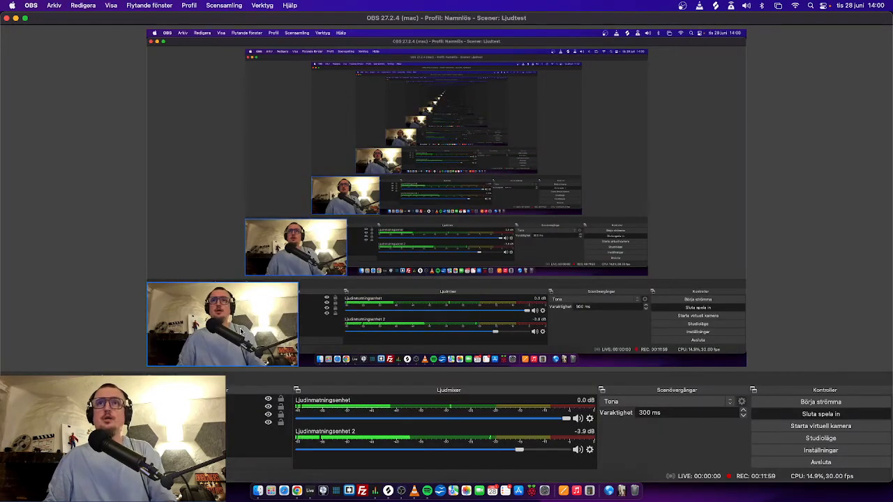
pyautogui.click(264, 403)
pyautogui.click(267, 401)
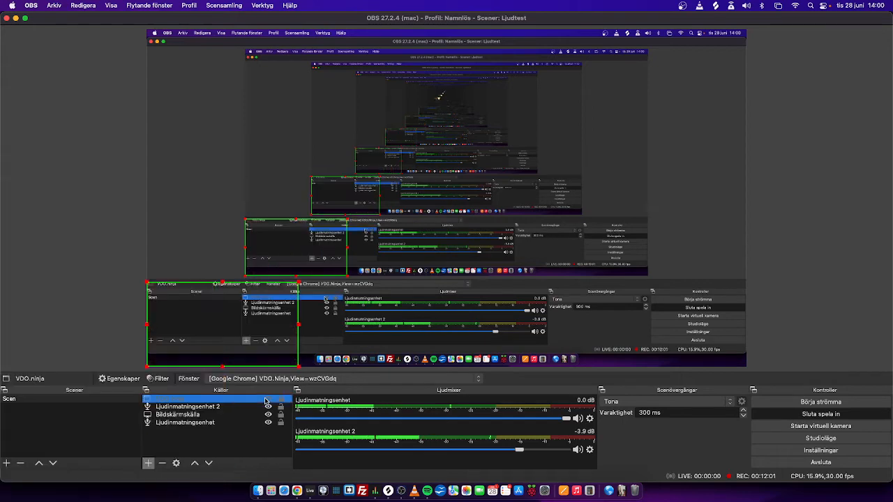
# Step: Switch back to Live, map the duplicated looper's Clear control to note D#5, and leave MIDI mapping mode
pyautogui.press('super+Tab')
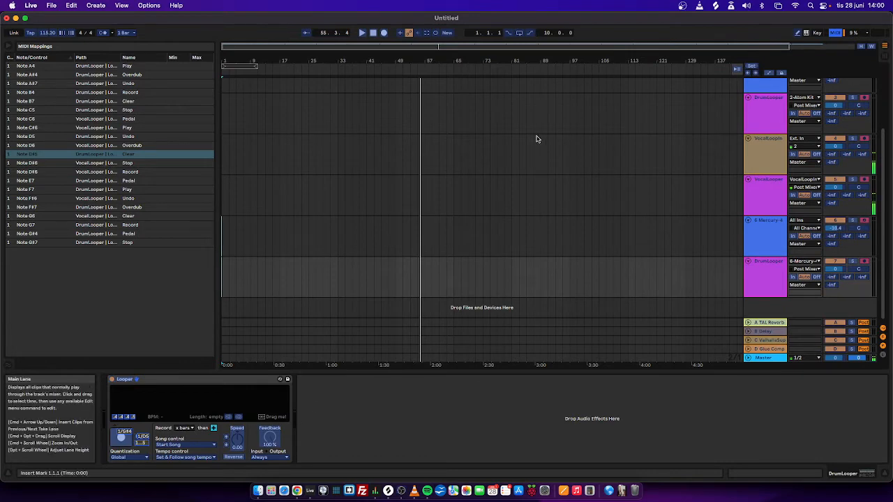
pyautogui.click(837, 33)
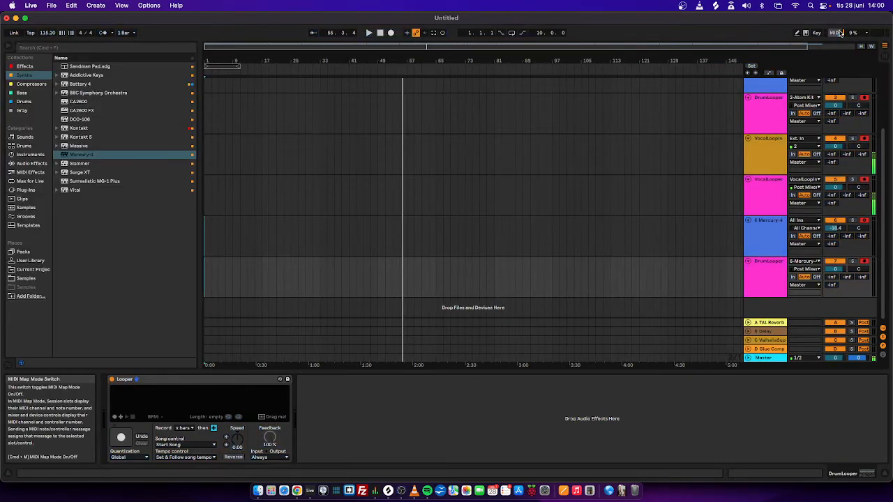
# Step: Clear the recorded loop from the Looper on the VocalLooper track
pyautogui.scroll(3, 745, 142)
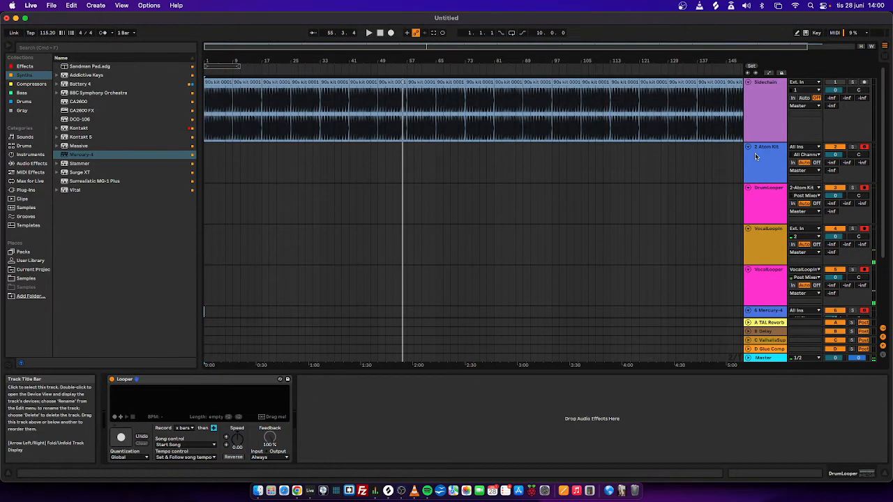
pyautogui.click(755, 156)
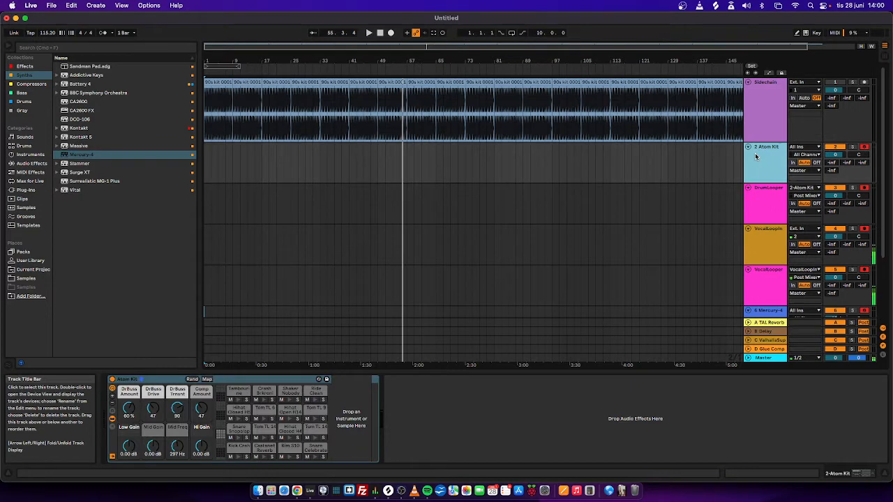
pyautogui.scroll(-2, 753, 209)
pyautogui.click(755, 206)
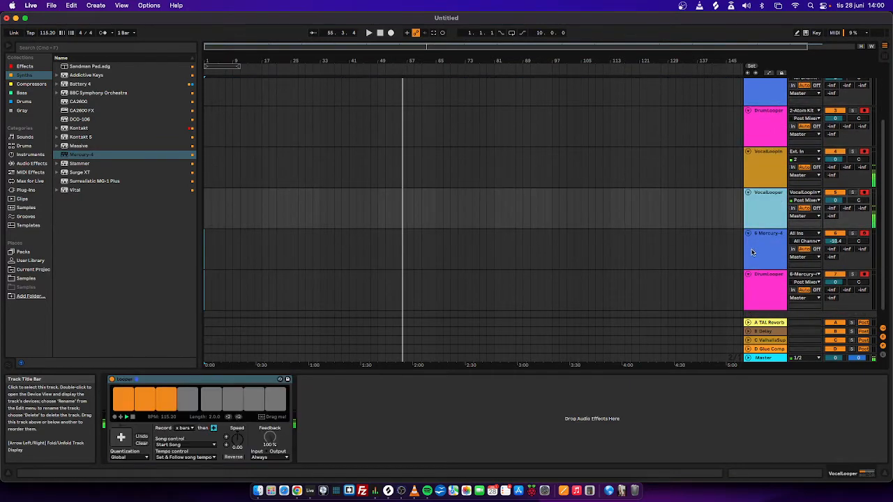
pyautogui.click(752, 252)
pyautogui.click(767, 208)
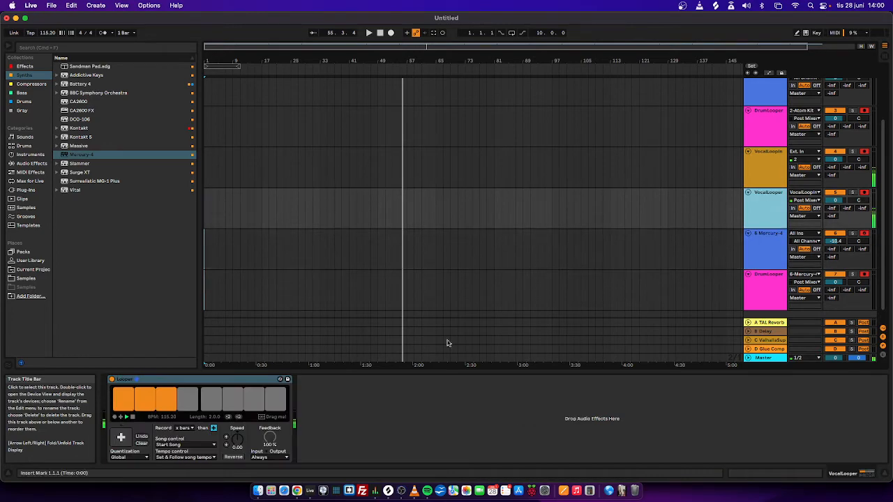
pyautogui.click(143, 444)
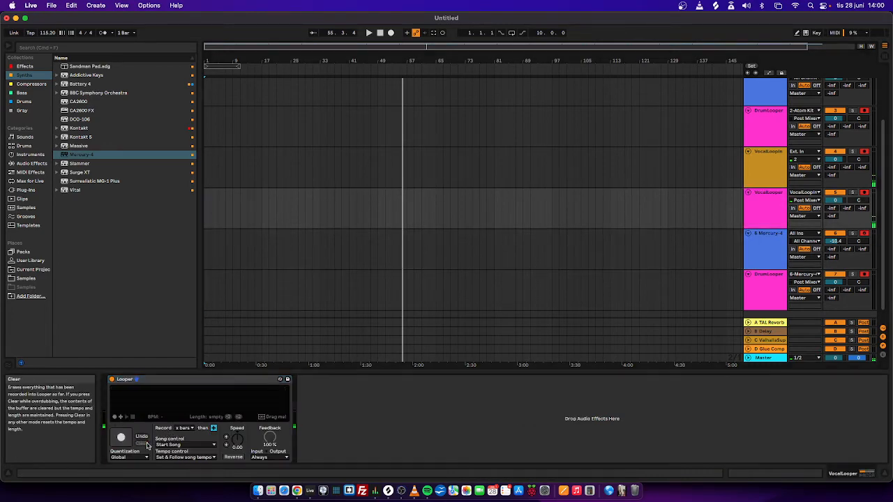
# Step: Examine the devices on the VocalLoopIn, VocalLooper and duplicated DrumLooper tracks
pyautogui.scroll(4, 778, 211)
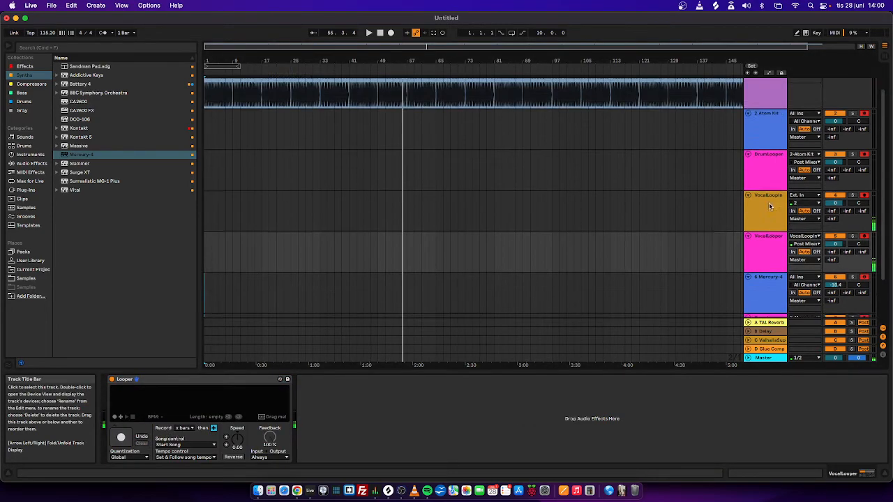
pyautogui.click(769, 206)
pyautogui.click(768, 242)
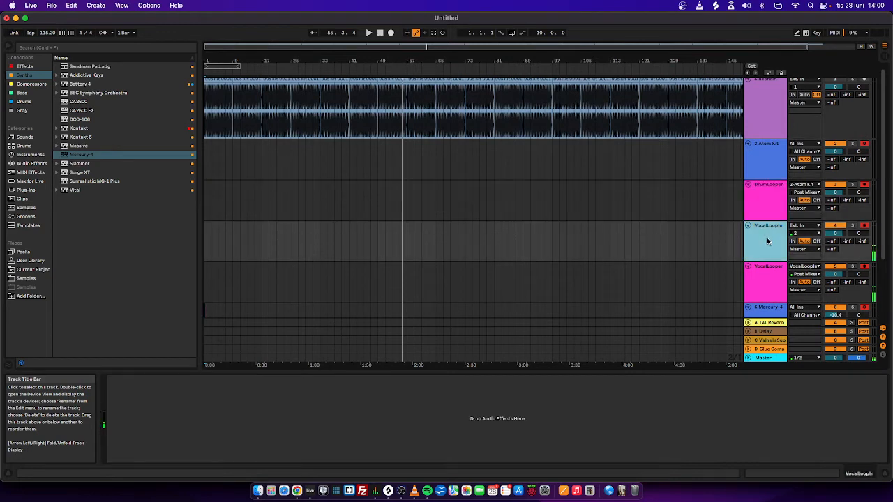
pyautogui.scroll(-1, 764, 257)
pyautogui.click(764, 263)
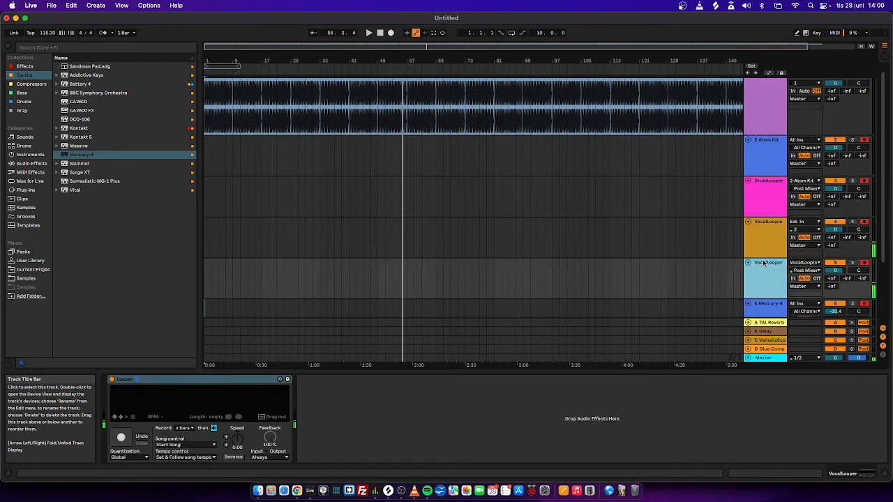
pyautogui.scroll(-5, 764, 263)
pyautogui.click(764, 263)
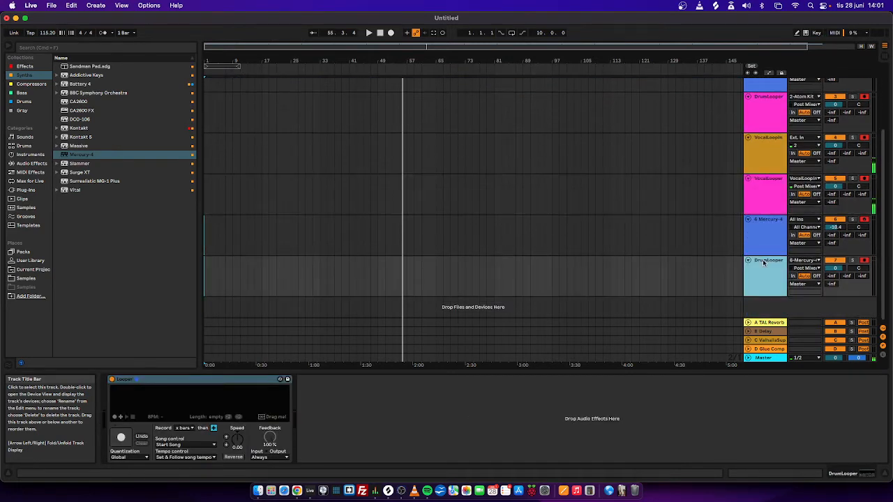
# Step: Start playback and show the Looper on the original DrumLooper track while its loop runs
pyautogui.scroll(3, 766, 260)
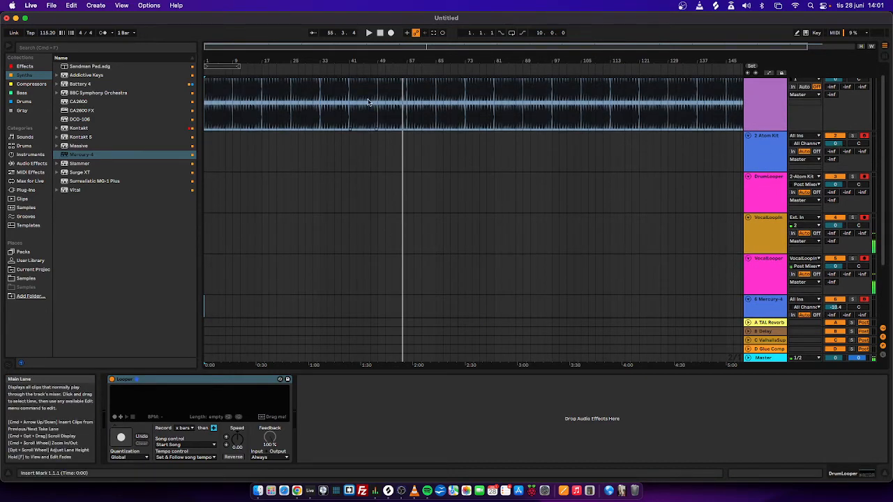
pyautogui.press('space')
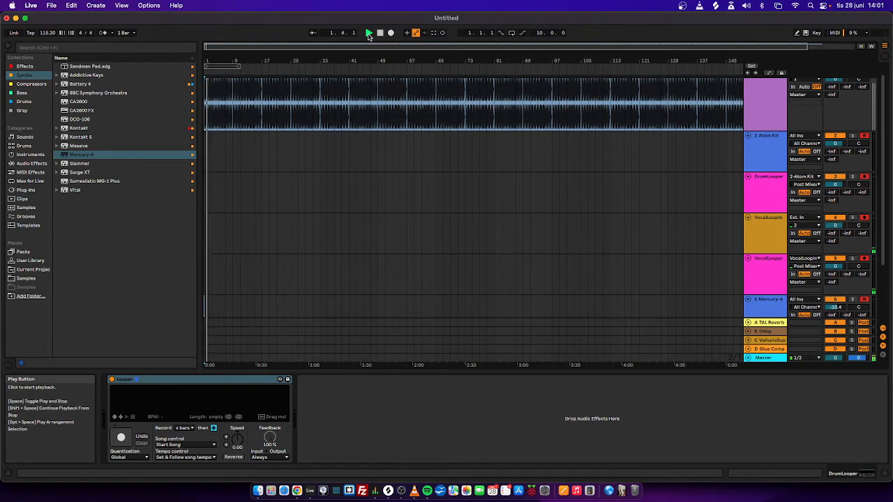
pyautogui.click(767, 193)
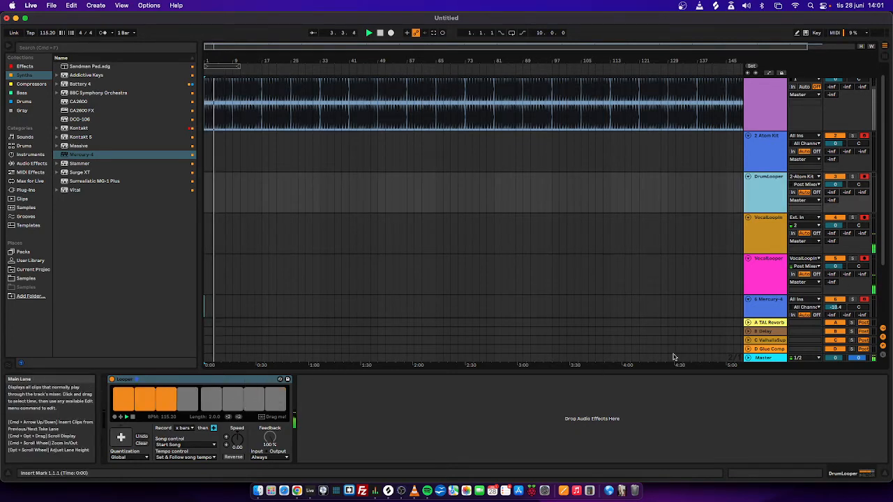
pyautogui.scroll(-3, 772, 214)
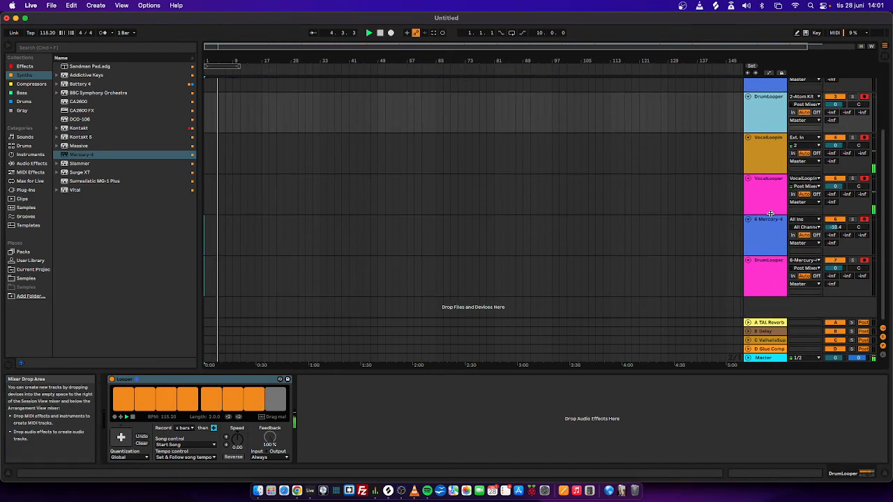
# Step: Rename the looper track below Mercury-4 as PadLooper and record a four-bar pad loop into it
pyautogui.click(770, 266)
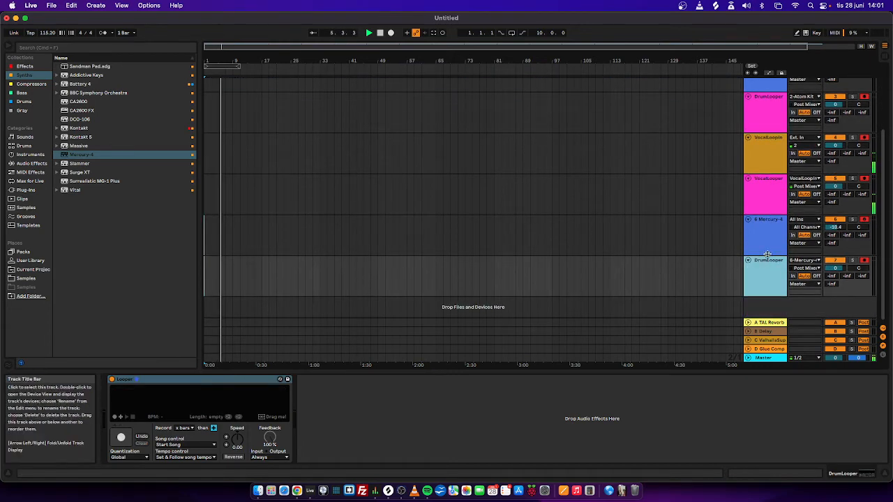
pyautogui.press('super+r')
pyautogui.write('Synt')
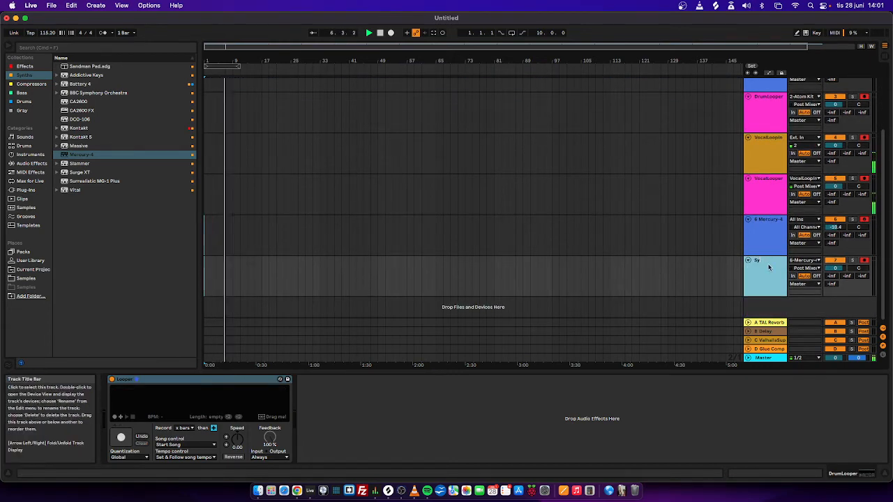
pyautogui.press('BackSpace')
pyautogui.press('BackSpace')
pyautogui.press('BackSpace')
pyautogui.press('BackSpace')
pyautogui.write('Pads')
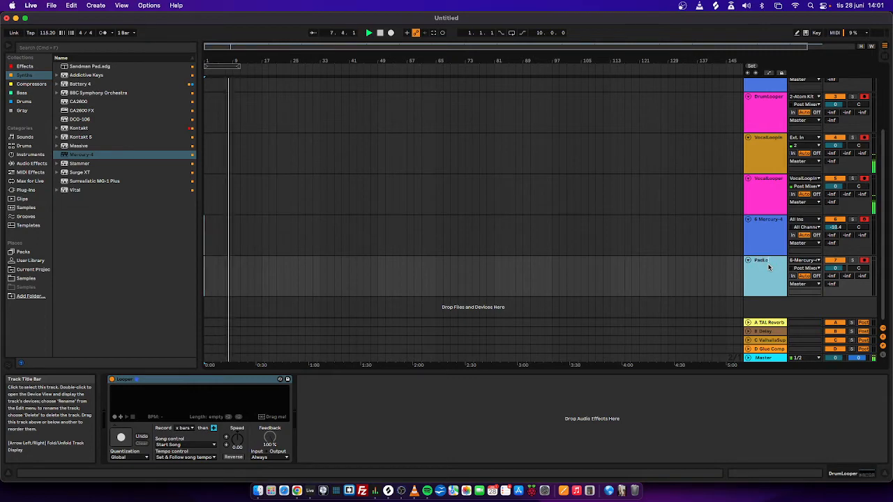
pyautogui.press('BackSpace')
pyautogui.write('Looper')
pyautogui.press('Return')
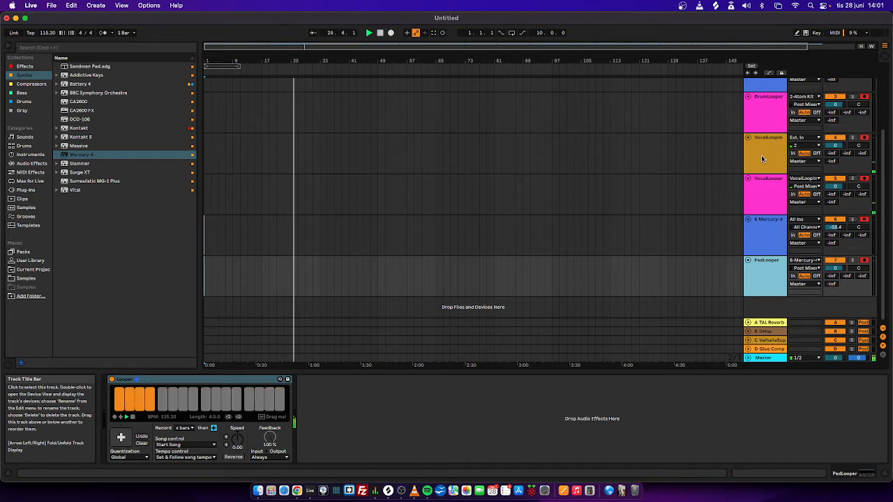
# Step: Record a four-bar vocal loop on the VocalLooper track, and reselect the PadLooper track
pyautogui.press('Up')
pyautogui.press('Up')
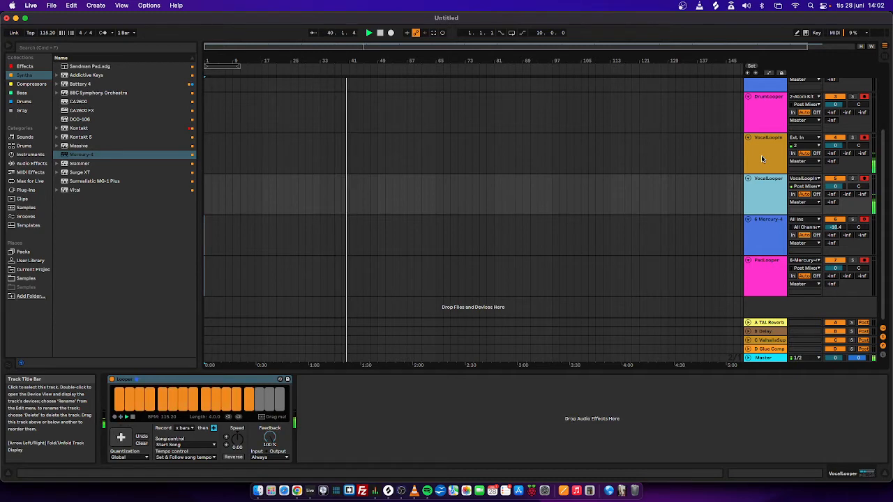
pyautogui.press('Down')
pyautogui.press('Down')
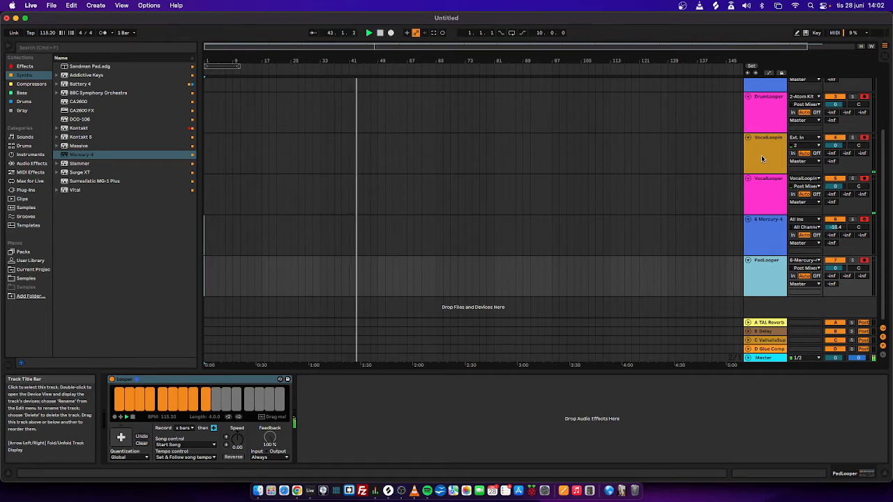
# Step: Duplicate the PadLooper track
pyautogui.click(776, 240)
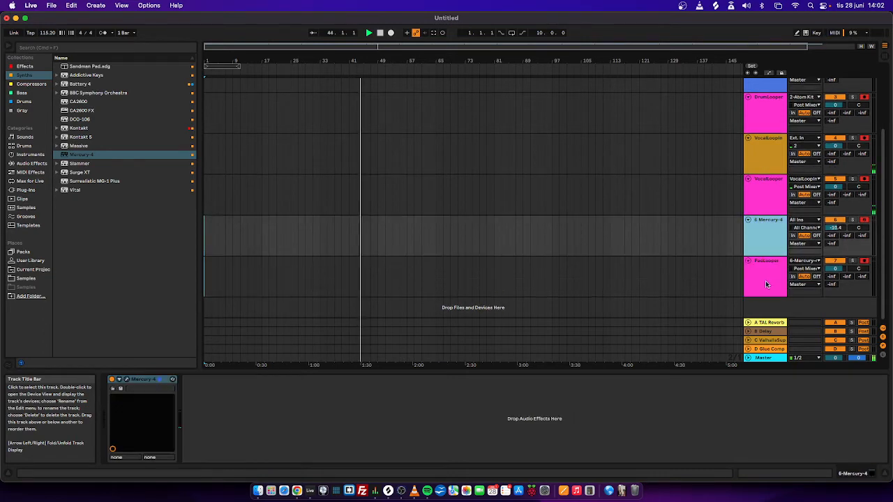
pyautogui.click(766, 281)
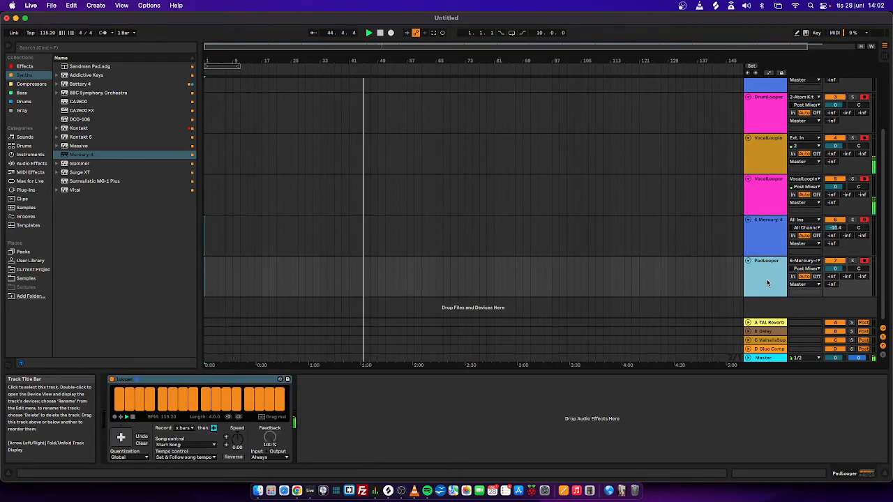
pyautogui.press('super+d')
pyautogui.scroll(-1, 760, 276)
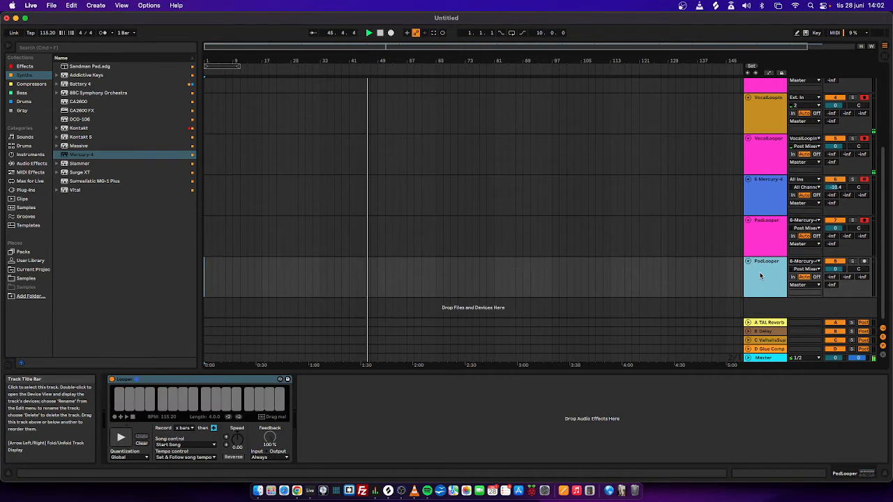
# Step: Clear the duplicated PadLooper's loop and MIDI-map its Looper: pedal E3, play F3, overdub F#3, record G3, stop G#3, undo A#3, clear B3
pyautogui.click(142, 445)
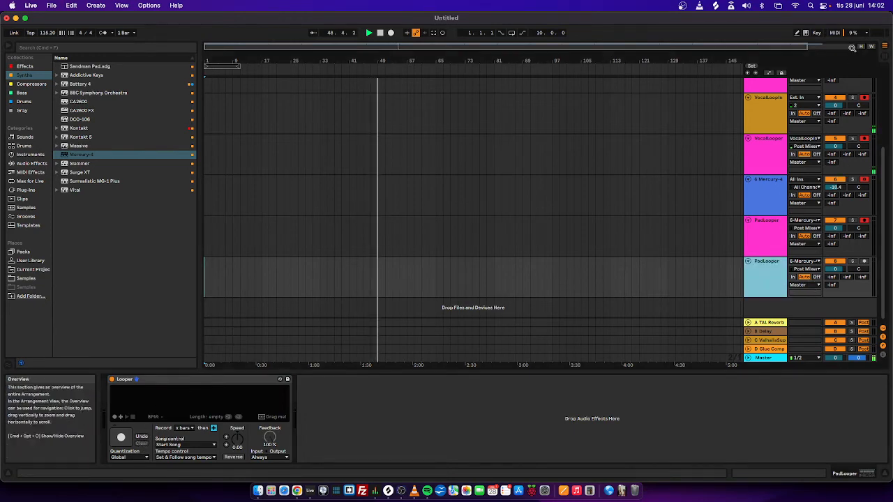
pyautogui.click(836, 32)
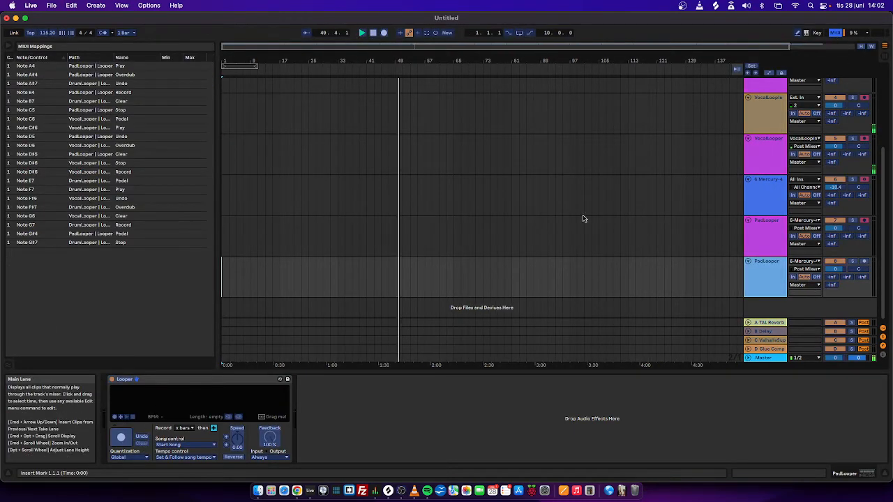
pyautogui.click(120, 437)
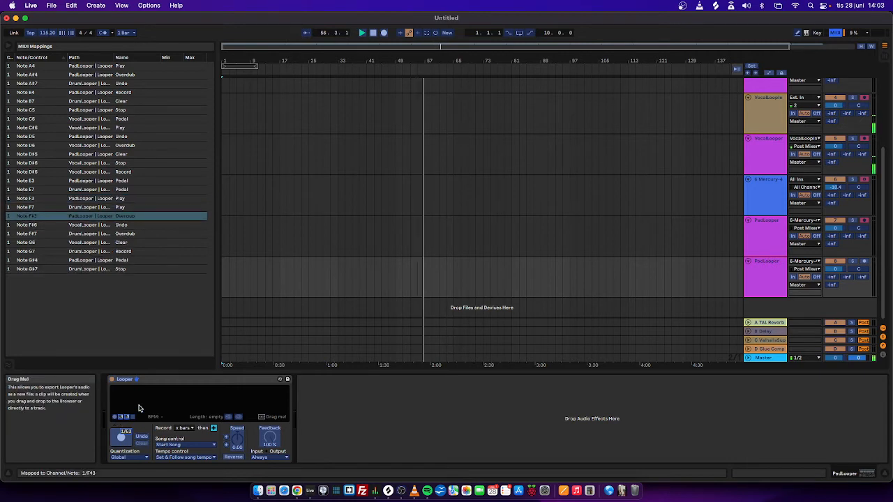
pyautogui.click(115, 419)
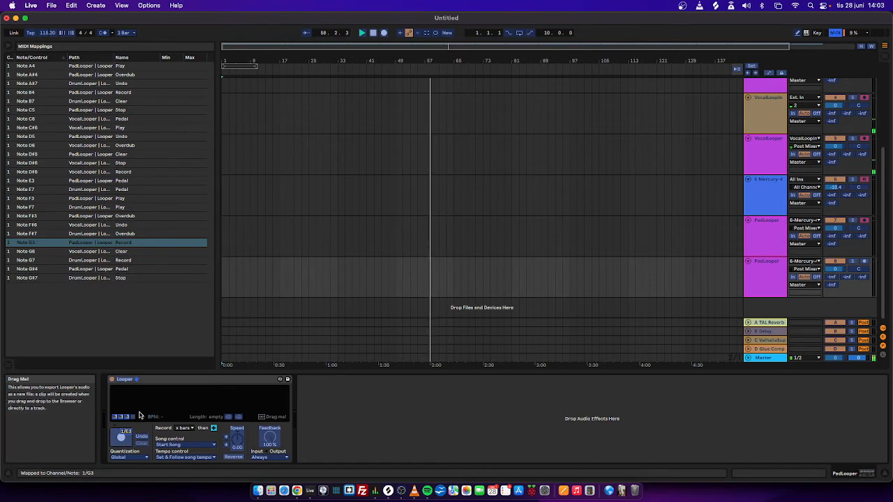
pyautogui.click(133, 418)
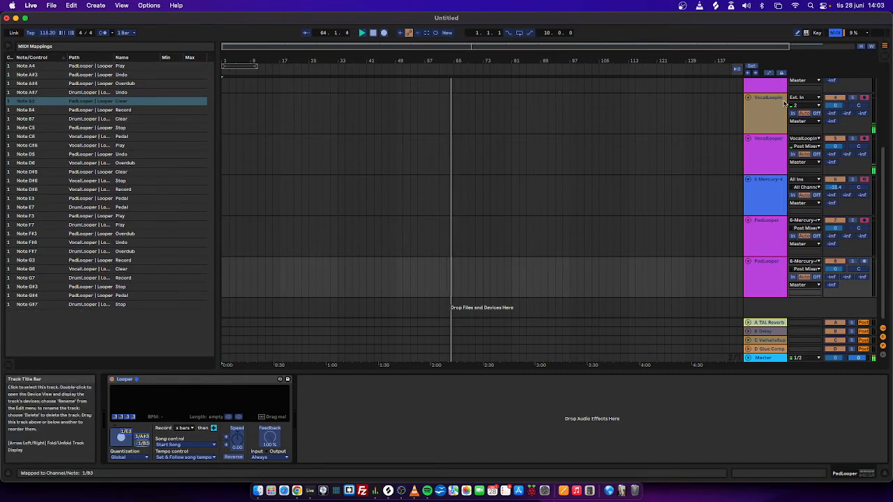
pyautogui.click(835, 32)
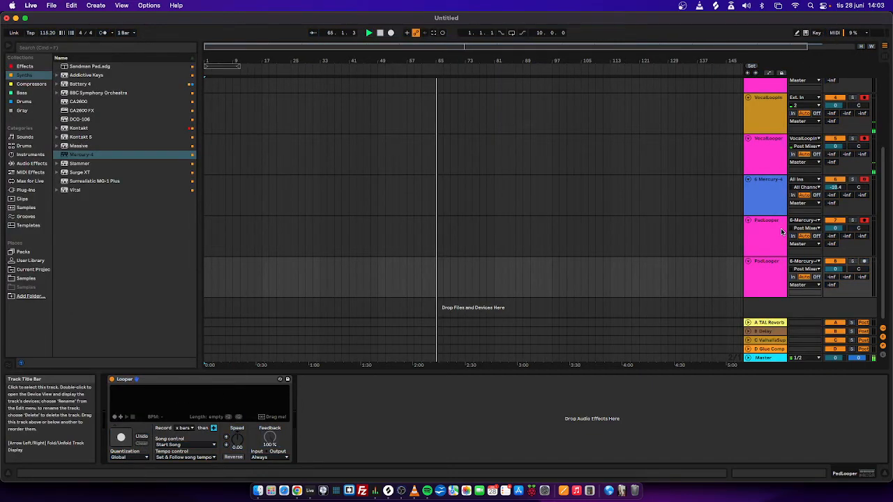
# Step: Compare the Looper devices on the original and the duplicated PadLooper tracks while the song plays
pyautogui.click(781, 230)
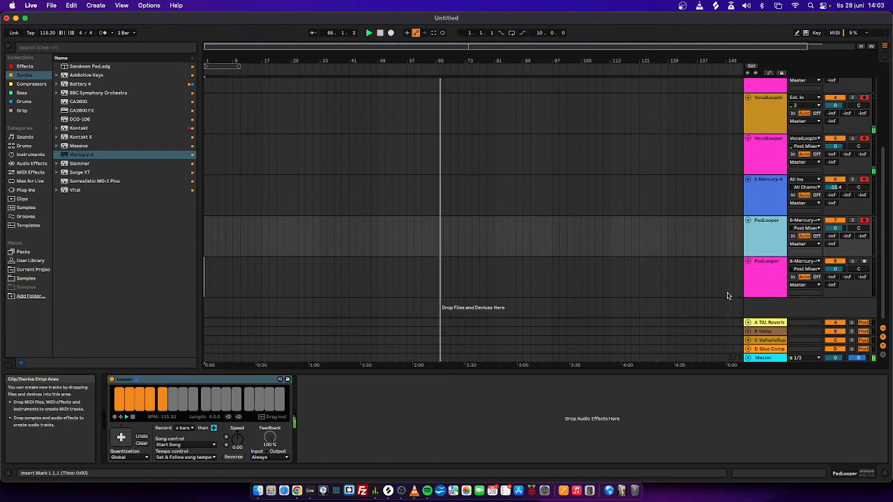
pyautogui.click(769, 281)
pyautogui.click(761, 222)
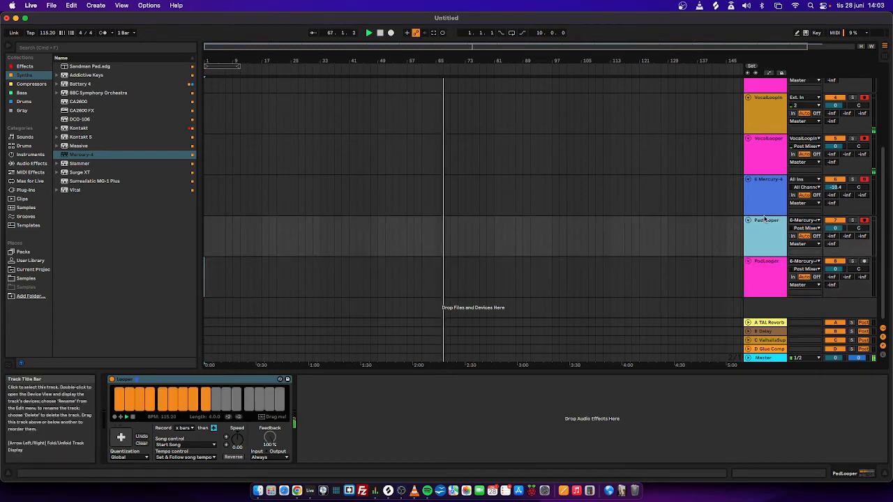
pyautogui.click(771, 266)
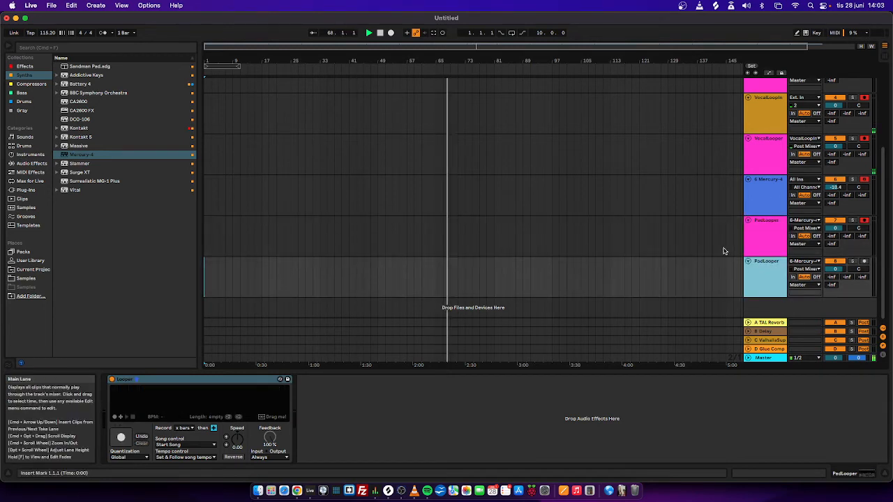
pyautogui.click(768, 241)
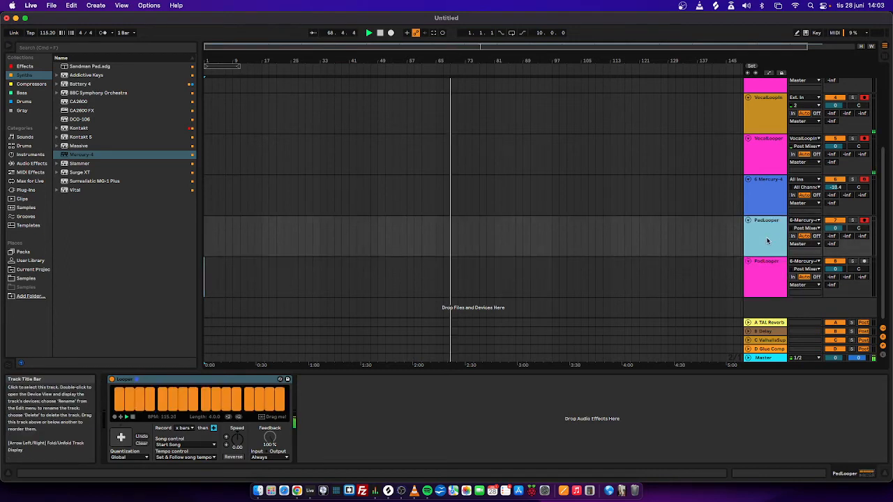
pyautogui.click(764, 284)
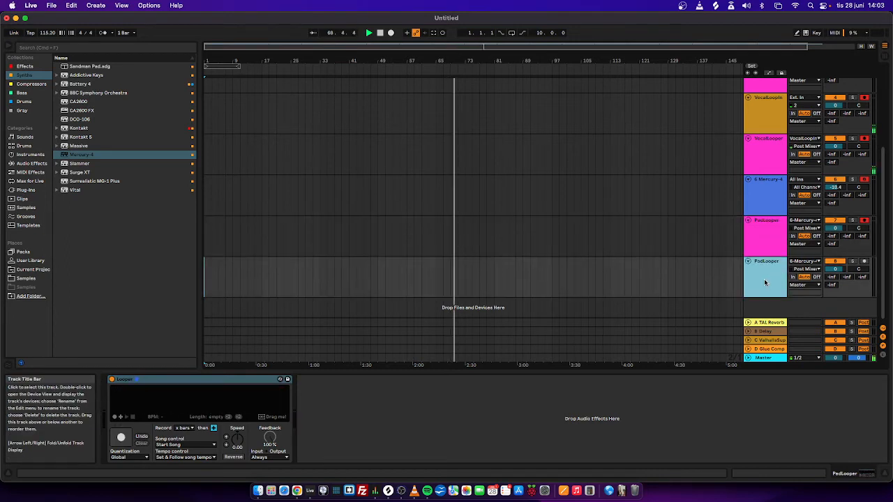
# Step: Duplicate the Mercury-4 track, place the copy between the two PadLooper tracks and rename it Pling
pyautogui.click(764, 209)
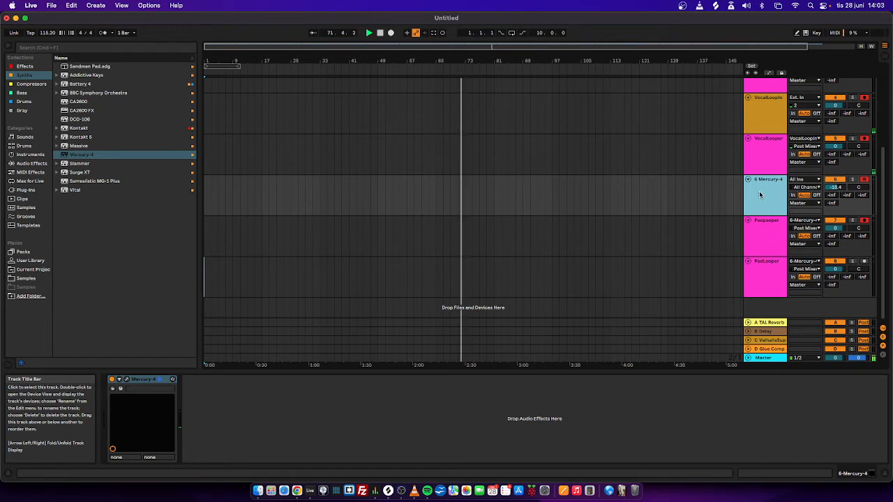
pyautogui.press('super+d')
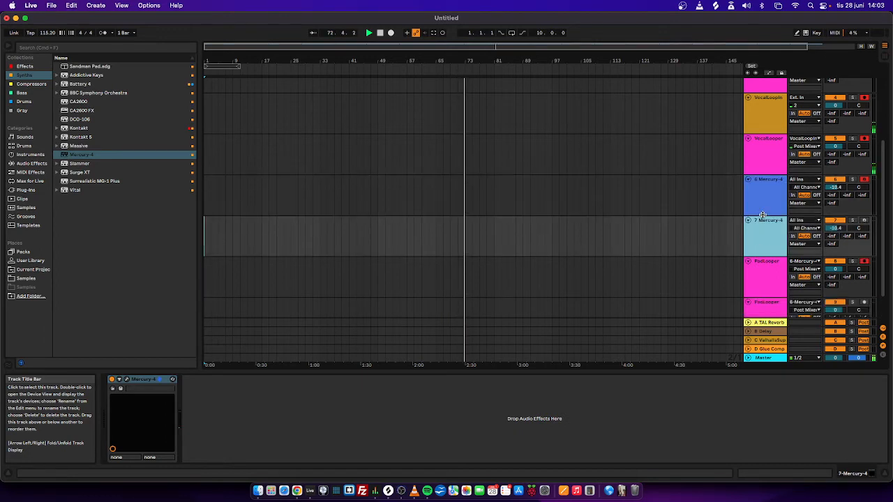
pyautogui.moveTo(764, 231); pyautogui.dragTo(763, 290)
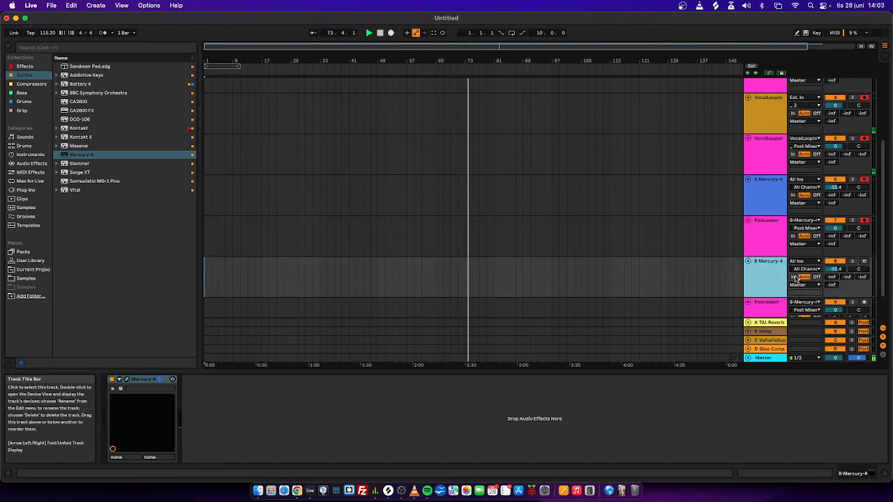
pyautogui.scroll(-1, 798, 282)
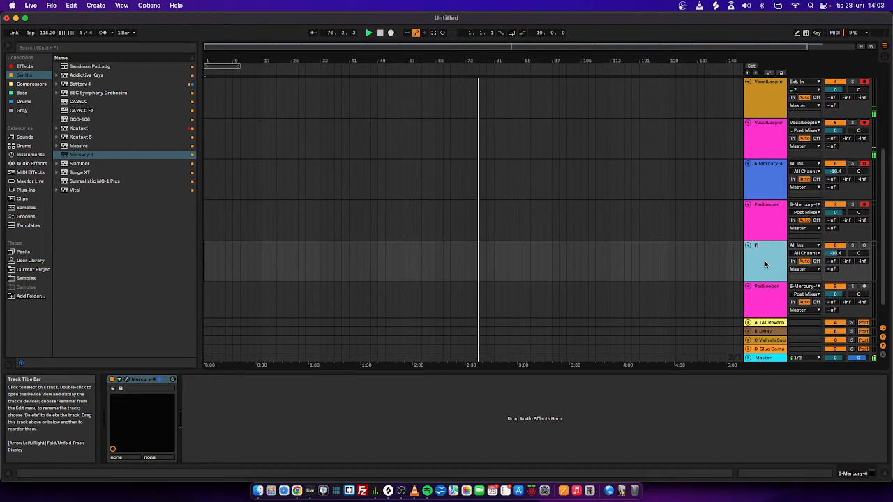
pyautogui.write('ling')
pyautogui.press('Return')
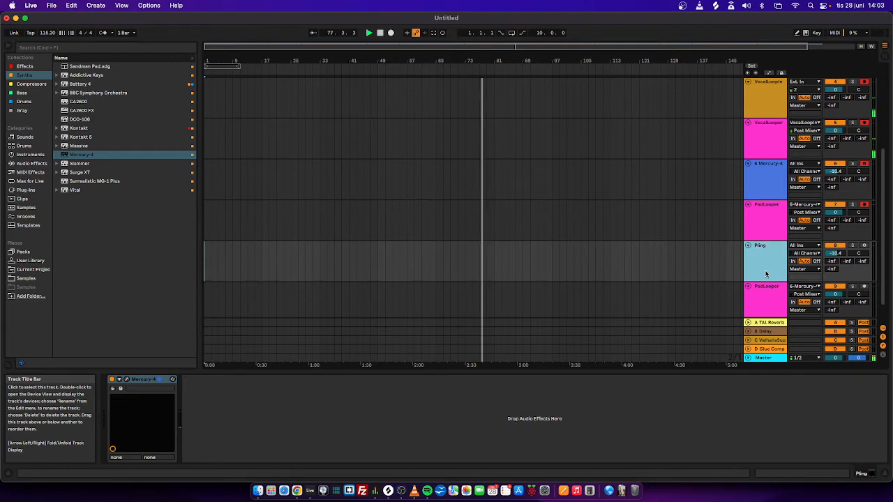
# Step: Set the lower PadLooper track's audio input to Pling and arm both it and the Pling track for recording
pyautogui.click(801, 287)
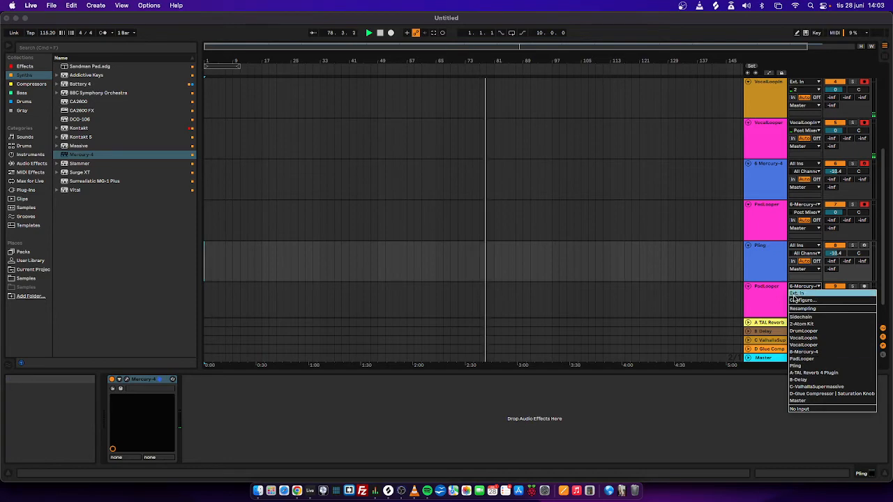
pyautogui.click(802, 366)
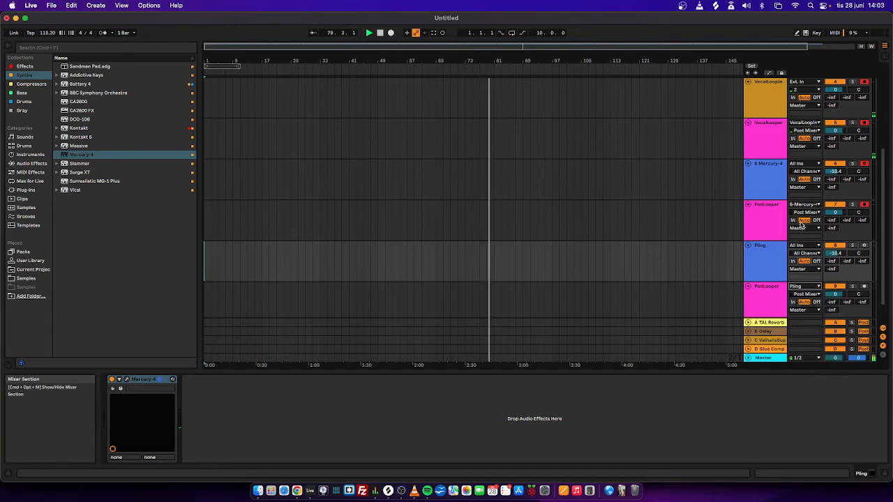
pyautogui.click(764, 253)
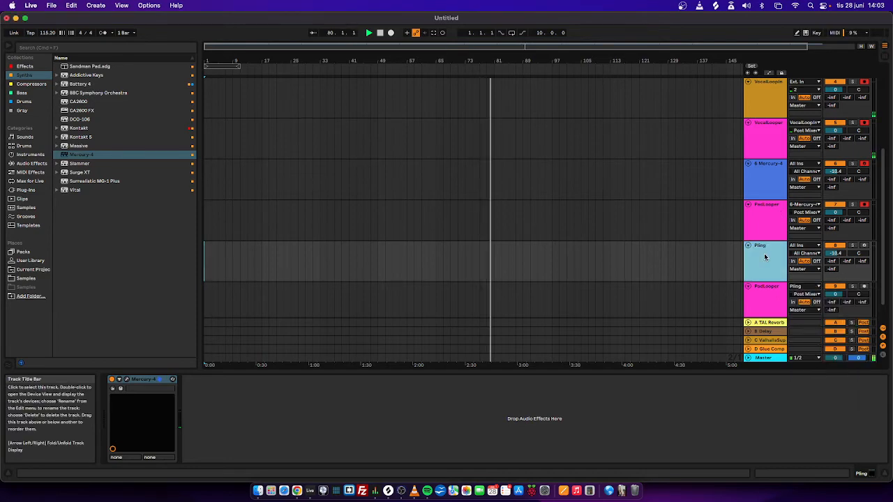
pyautogui.click(865, 247)
pyautogui.click(864, 287)
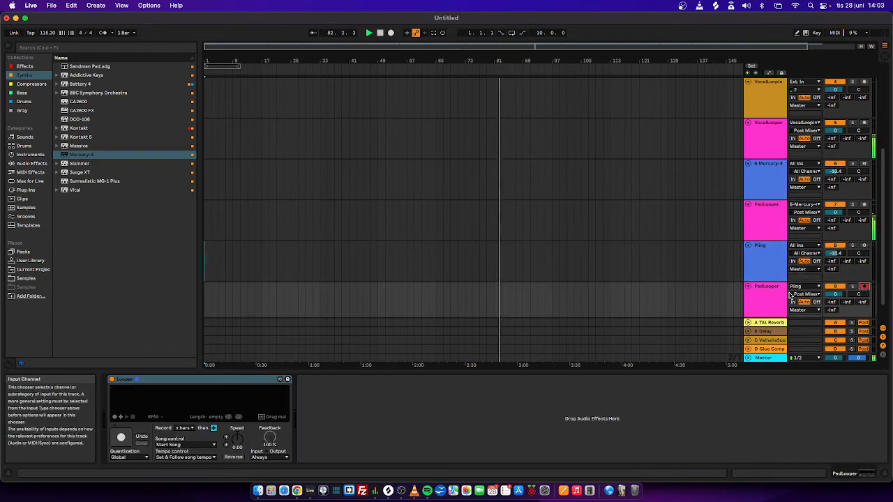
pyautogui.keyDown('super'); pyautogui.click(865, 246); pyautogui.keyUp('super')
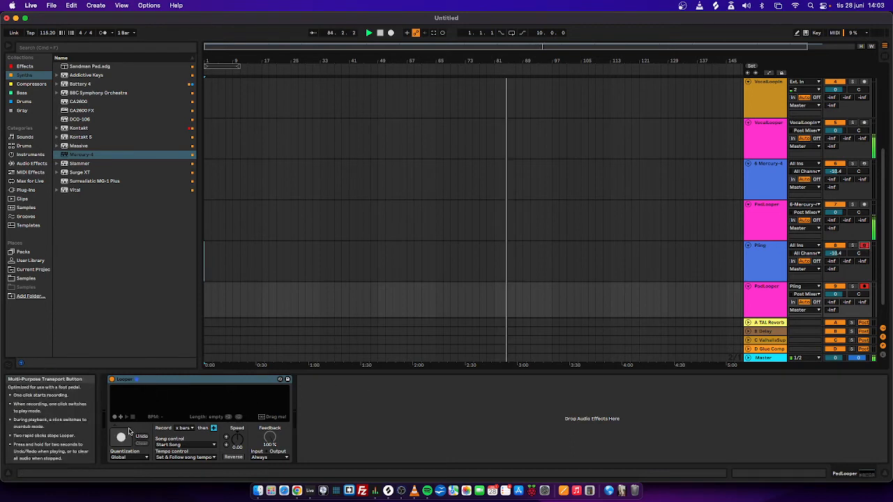
# Step: Load the All Our Eighties preset in the Pling track's Mercury-4 synth and close the plug-in window
pyautogui.click(761, 261)
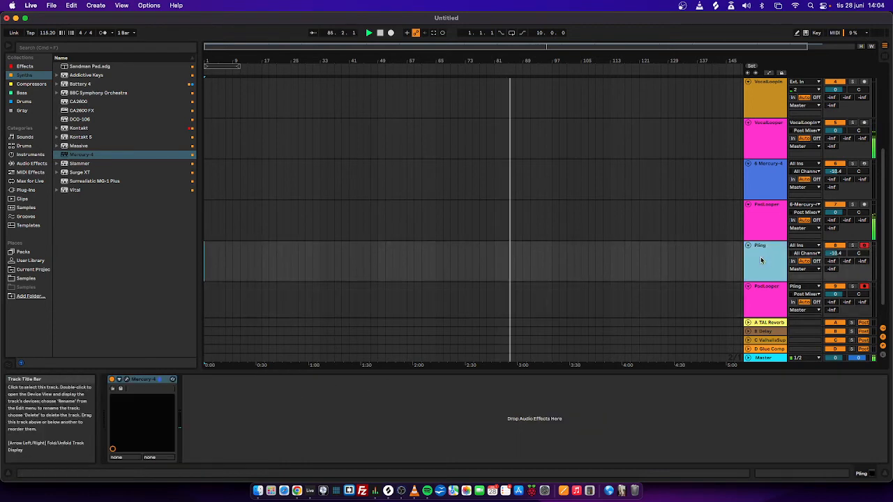
pyautogui.click(129, 381)
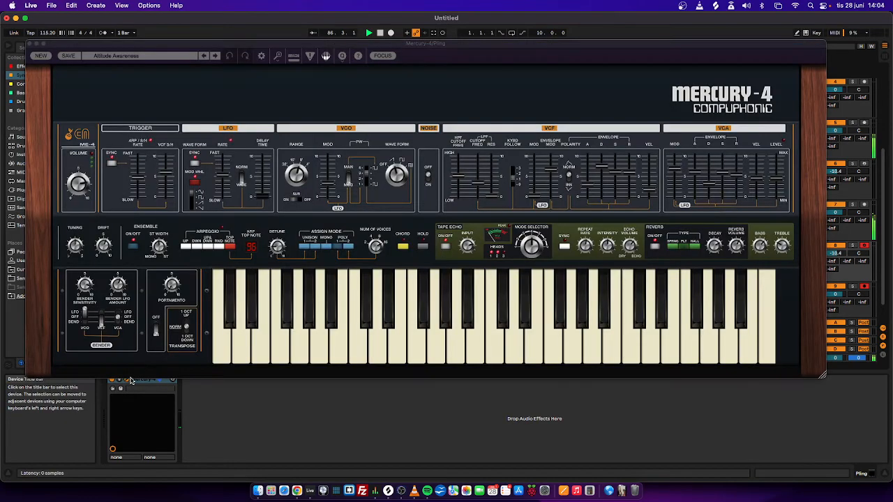
pyautogui.click(91, 57)
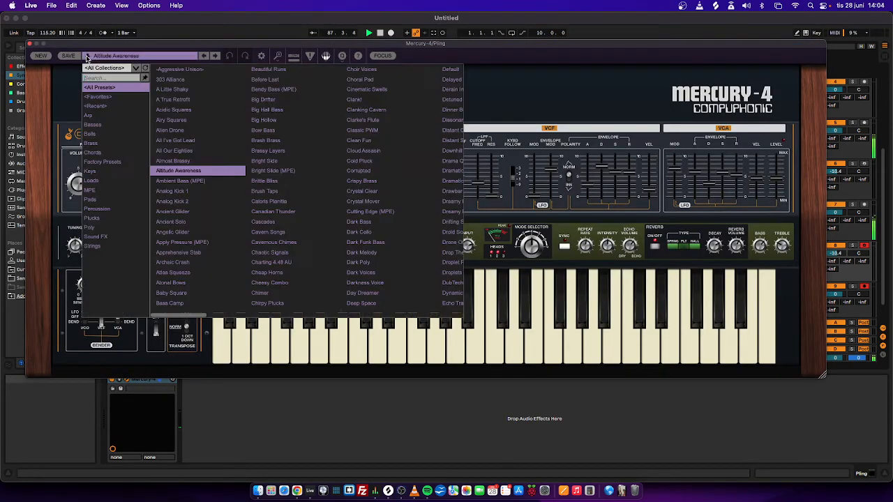
pyautogui.click(113, 180)
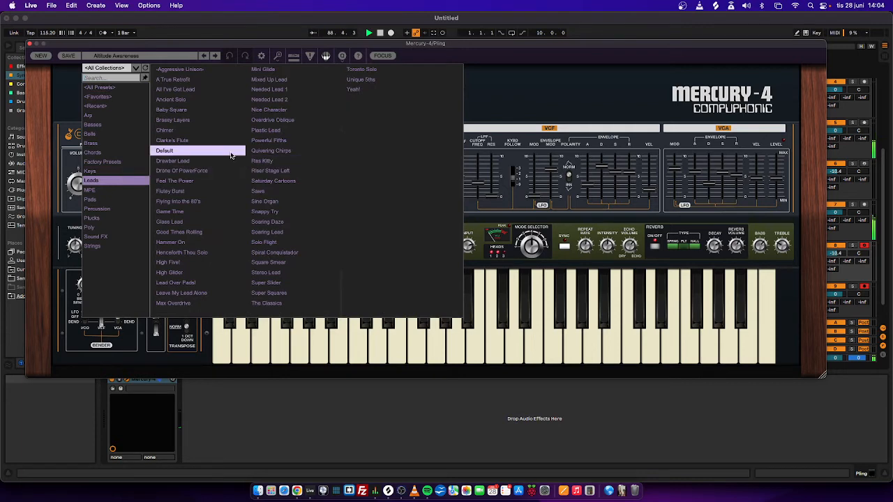
pyautogui.click(132, 172)
pyautogui.click(168, 69)
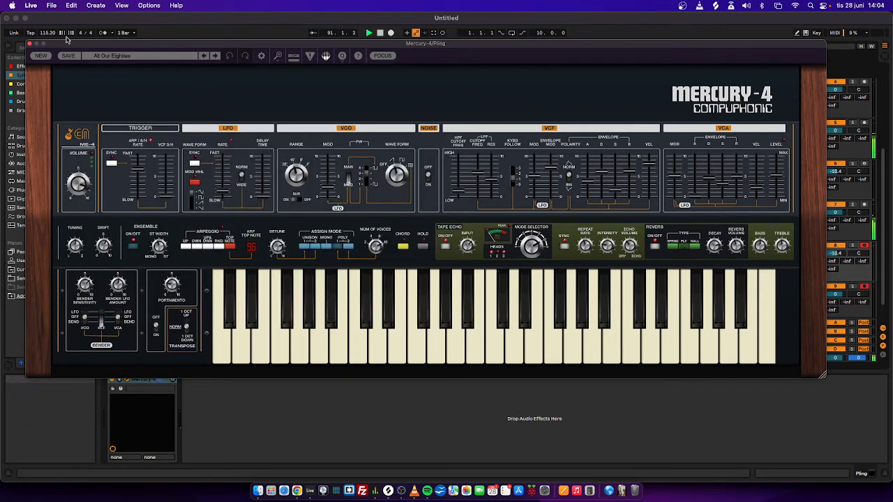
pyautogui.click(29, 44)
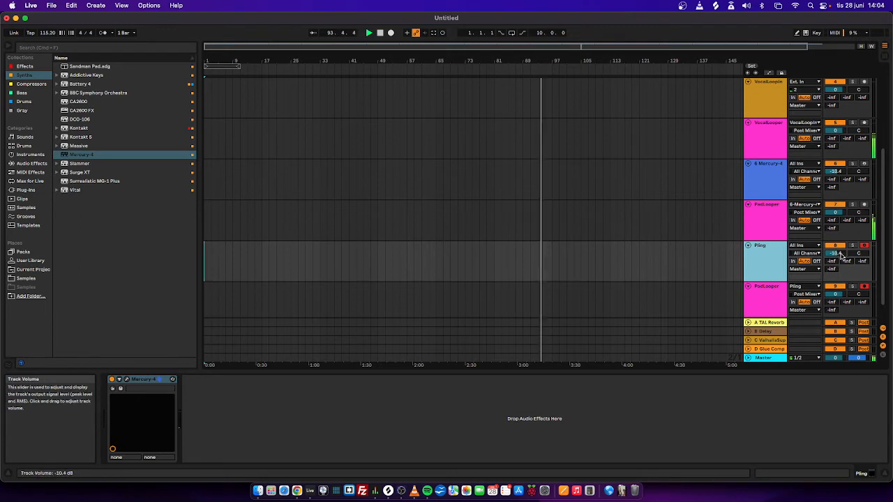
# Step: Set the Pling track's volume to about -3.9 dB and record a four-bar loop into the PadLooper track below it
pyautogui.moveTo(841, 255); pyautogui.dragTo(841, 259)
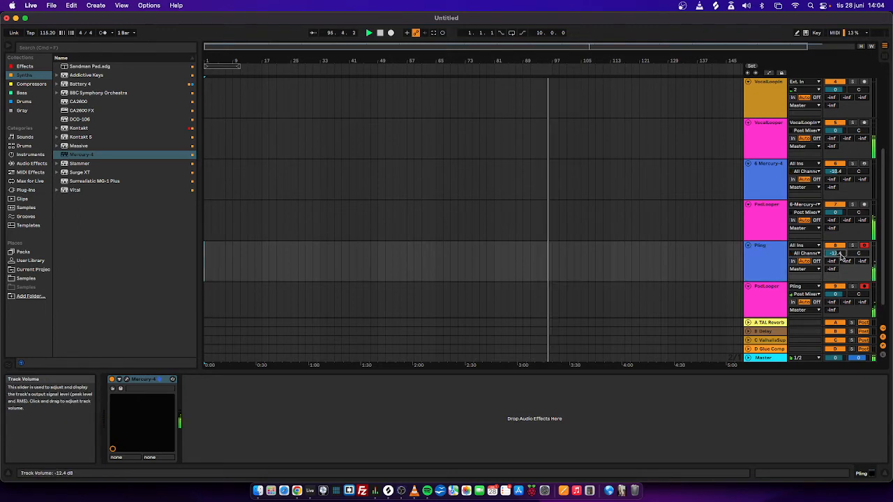
pyautogui.press('Delete')
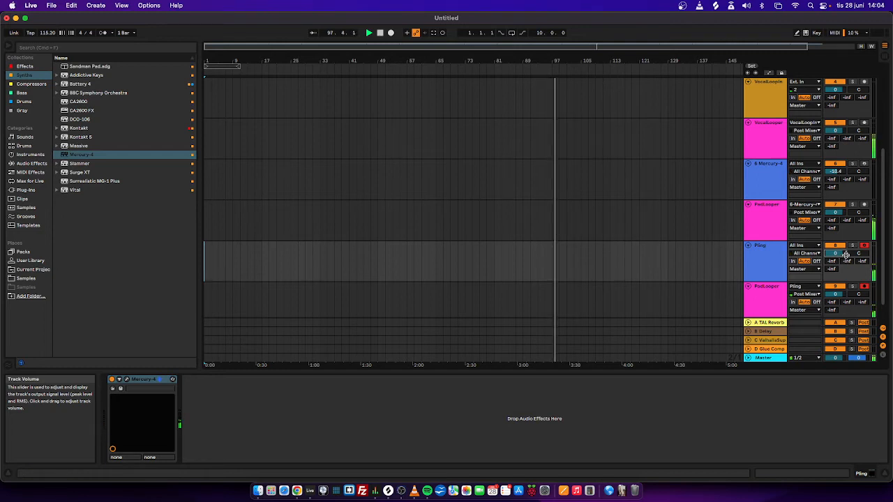
pyautogui.moveTo(844, 254); pyautogui.dragTo(836, 258)
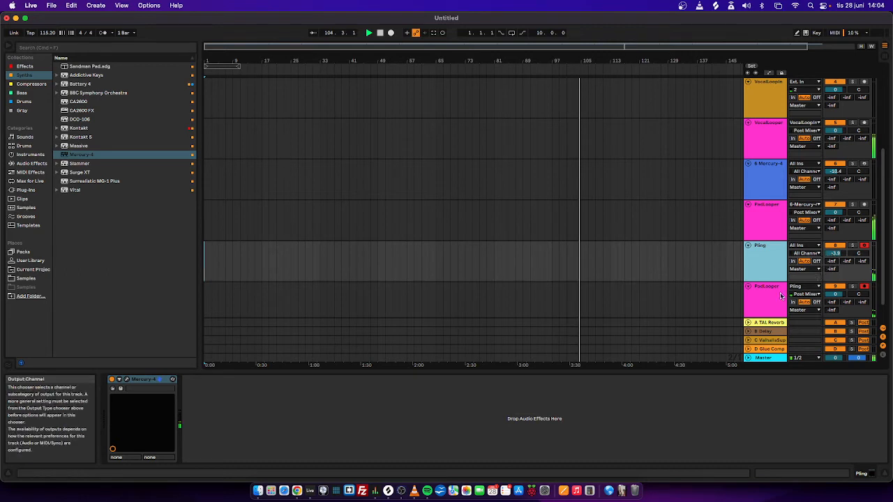
pyautogui.click(721, 311)
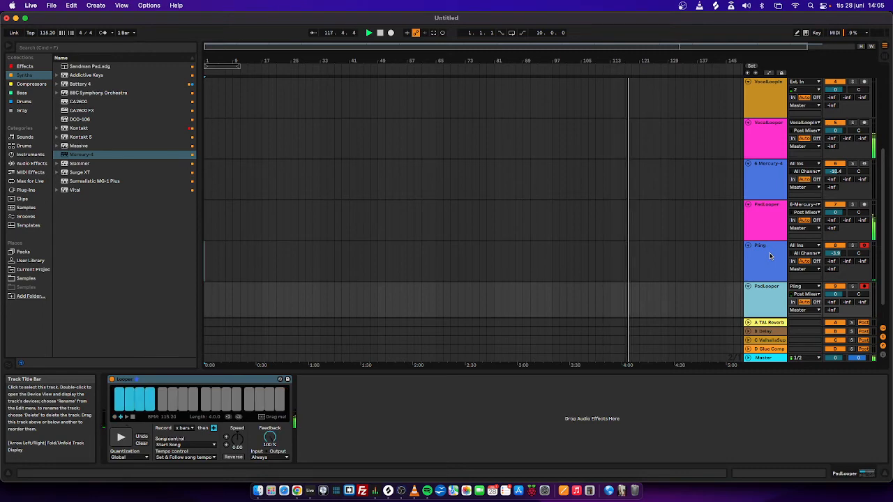
# Step: Duplicate the Pling track and its PadLooper together, rename the Pling copy Bass, and select the PadLooper copy below it
pyautogui.click(772, 254)
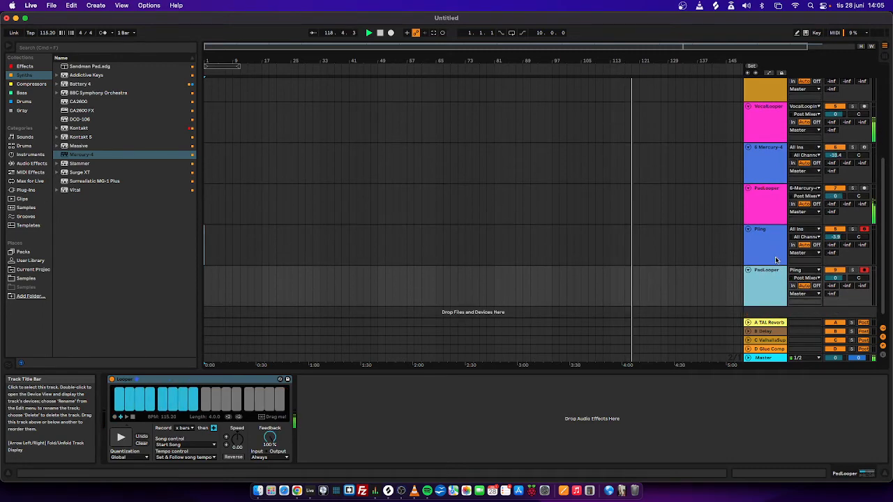
pyautogui.click(774, 297)
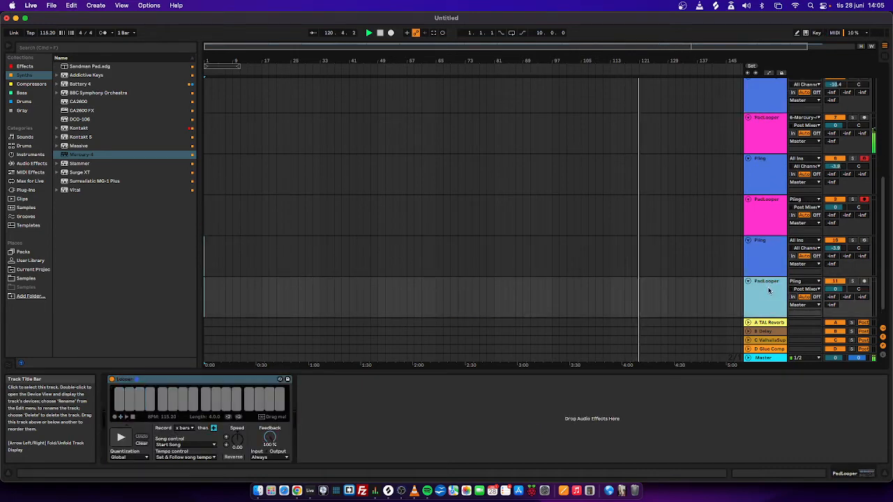
pyautogui.click(765, 260)
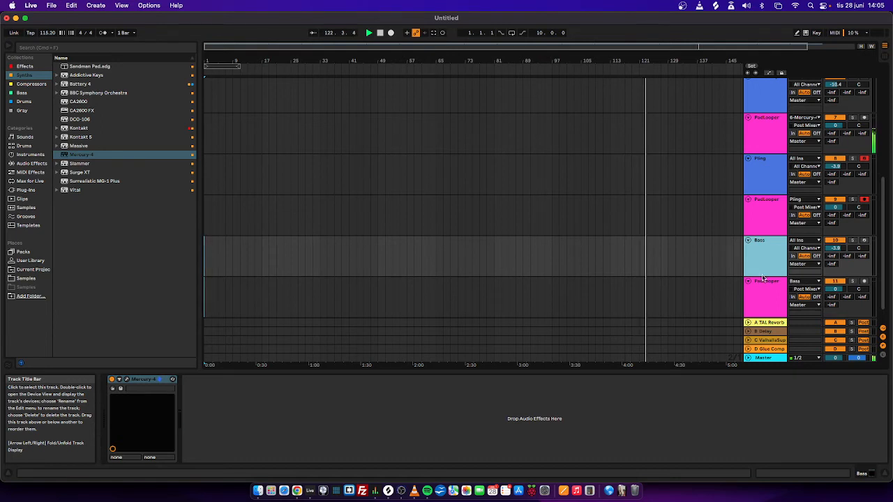
pyautogui.click(772, 311)
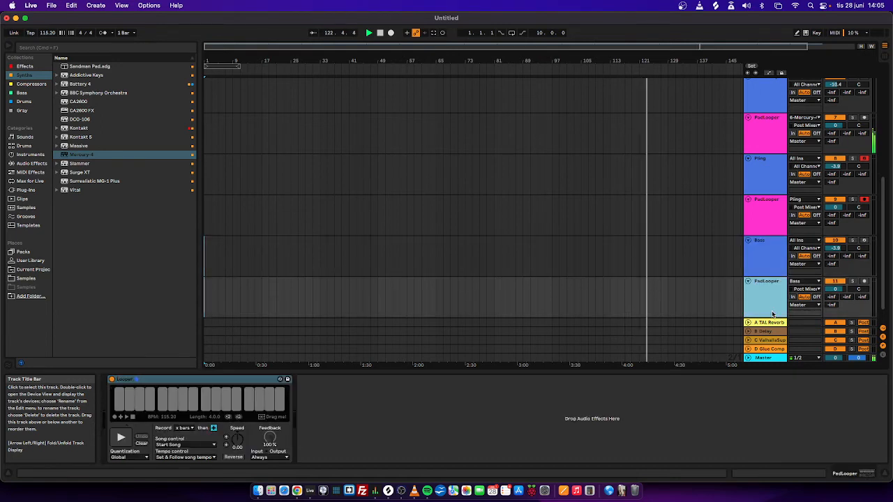
# Step: Stop the Looper on the PadLooper track below Bass and clear its copied loop
pyautogui.click(132, 418)
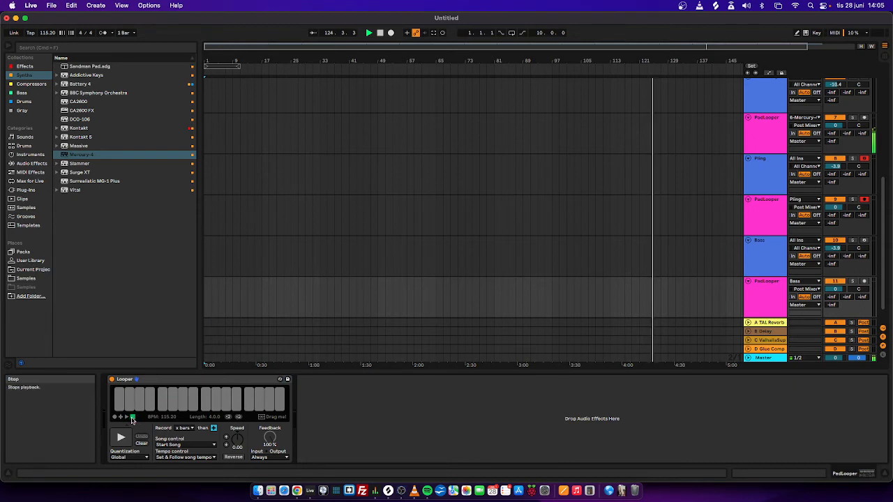
pyautogui.click(141, 445)
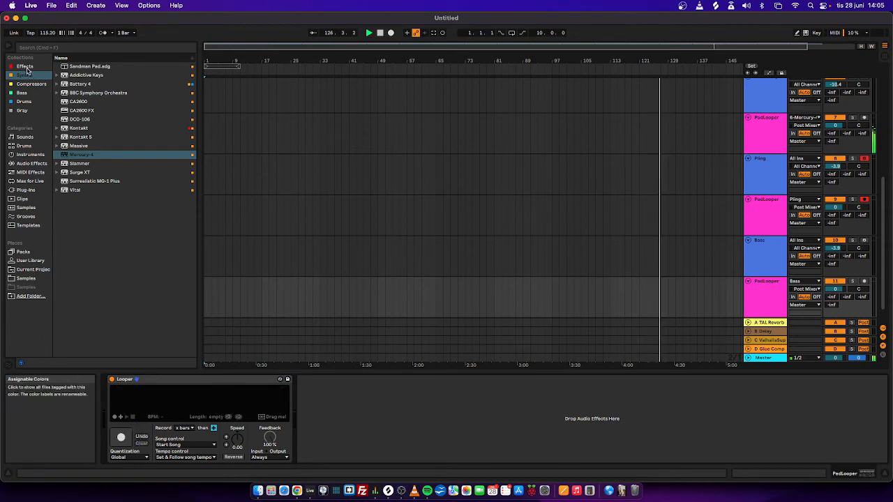
# Step: Load the Basic Sub Sine rack from the Bass collection onto the Bass track and lower the track's volume to about -9.5 dB
pyautogui.click(29, 92)
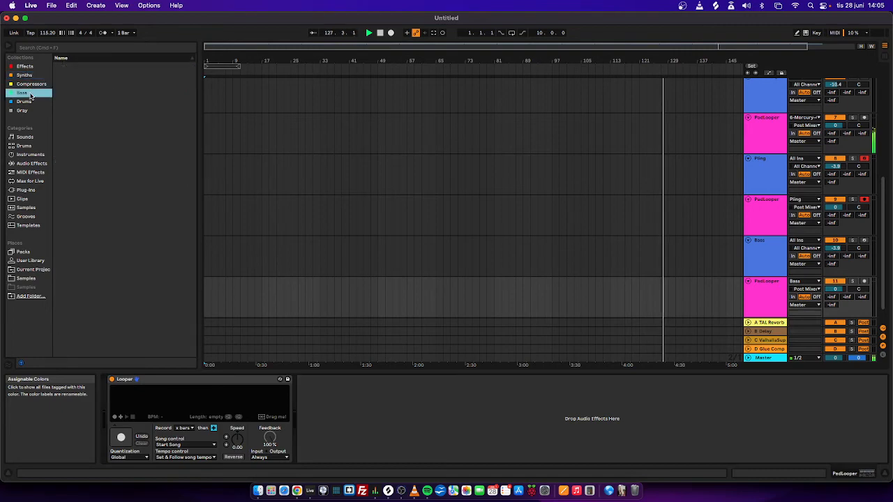
pyautogui.click(93, 84)
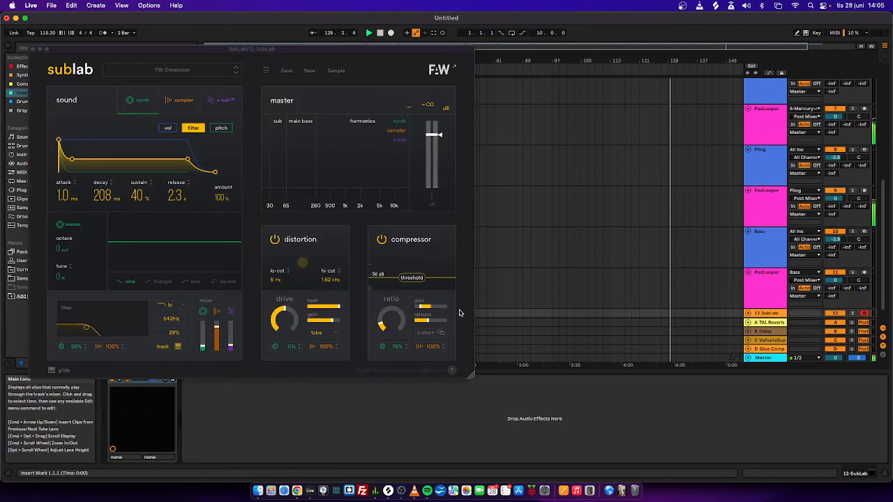
pyautogui.press('super+z')
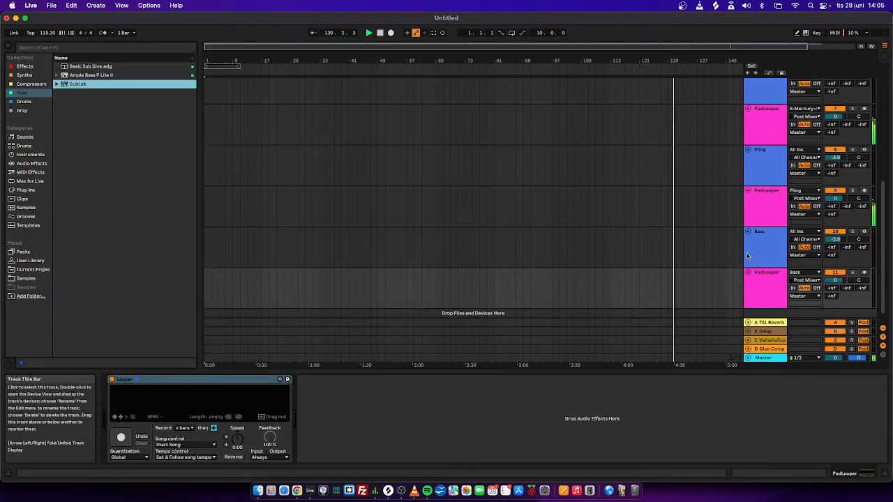
pyautogui.click(748, 256)
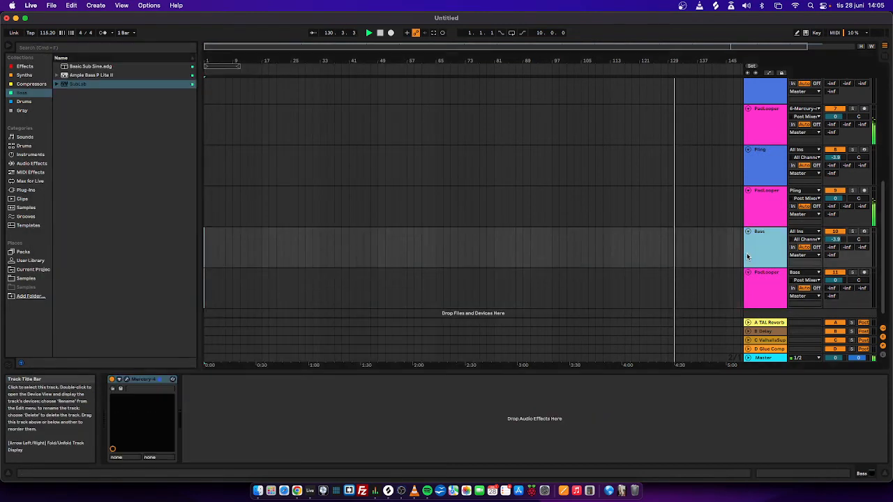
pyautogui.doubleClick(84, 66)
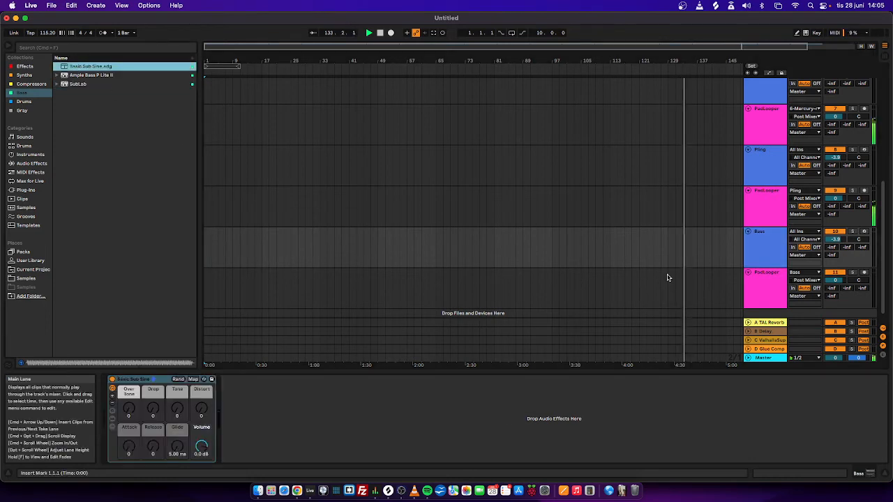
pyautogui.moveTo(835, 239); pyautogui.dragTo(835, 262)
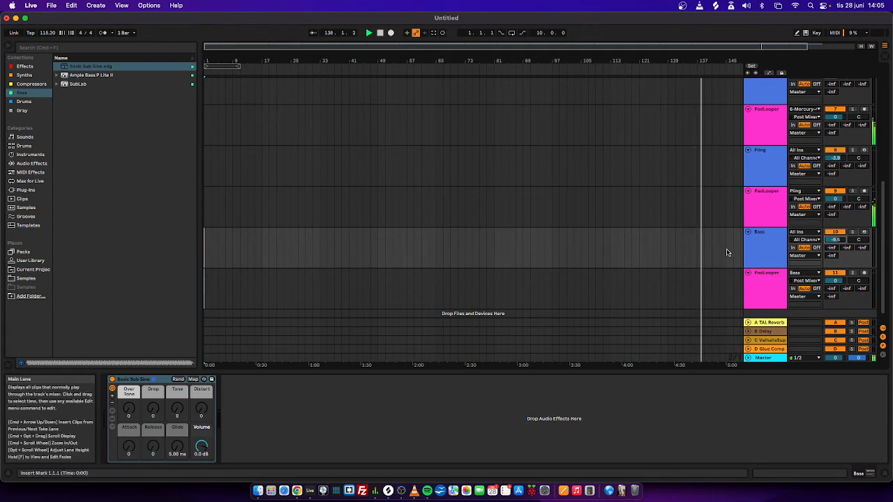
# Step: Arm the Bass track and the PadLooper below it together, and record a four-bar bass loop into that Looper
pyautogui.click(764, 281)
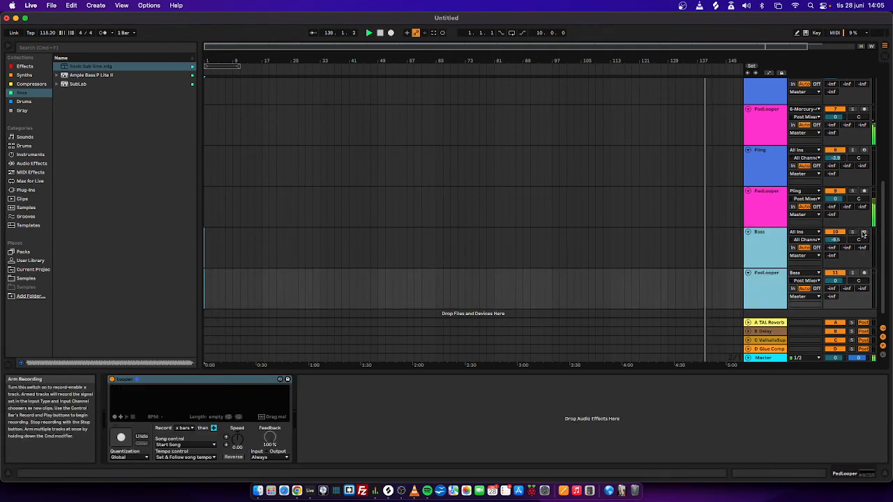
pyautogui.click(864, 232)
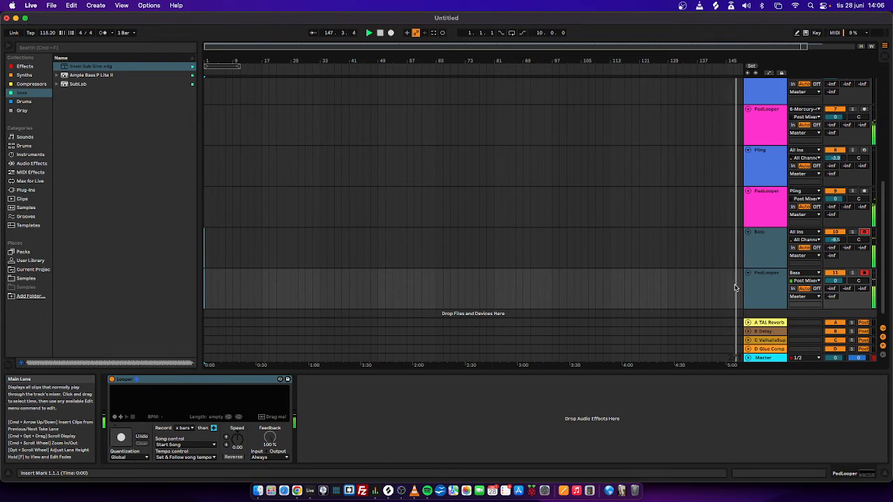
pyautogui.click(121, 438)
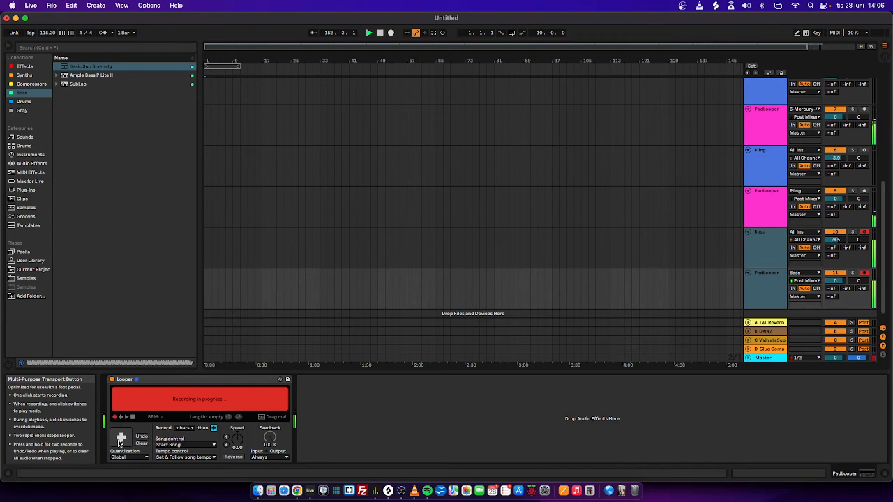
pyautogui.click(120, 439)
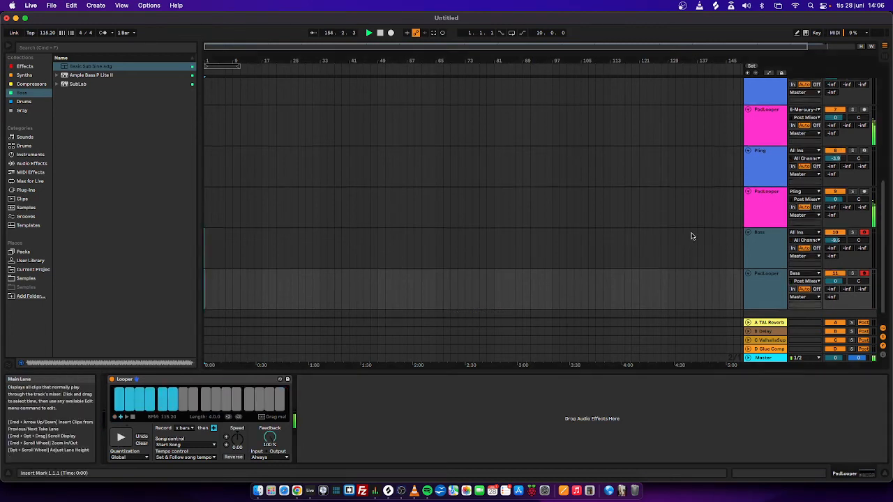
# Step: Select the 6 Mercury-4 track together with its PadLooper and arm both for recording
pyautogui.scroll(3, 698, 224)
pyautogui.click(765, 155)
pyautogui.keyDown('shift'); pyautogui.click(766, 174); pyautogui.keyUp('shift')
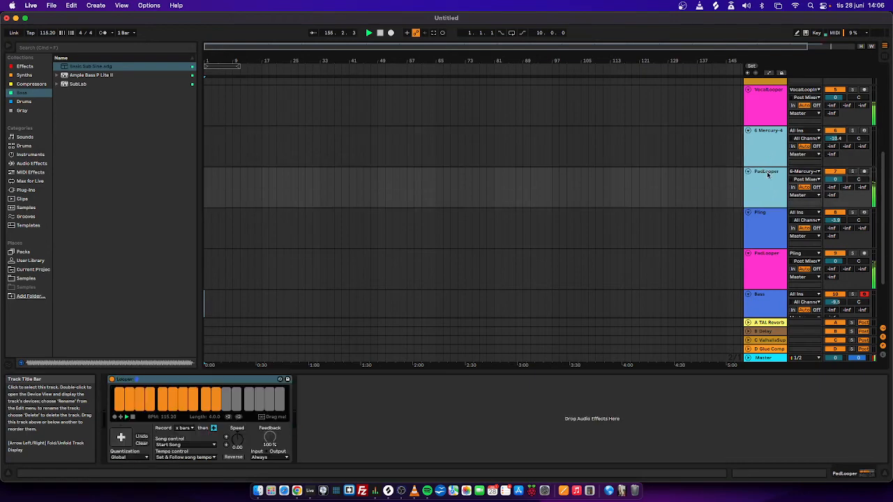
pyautogui.click(864, 131)
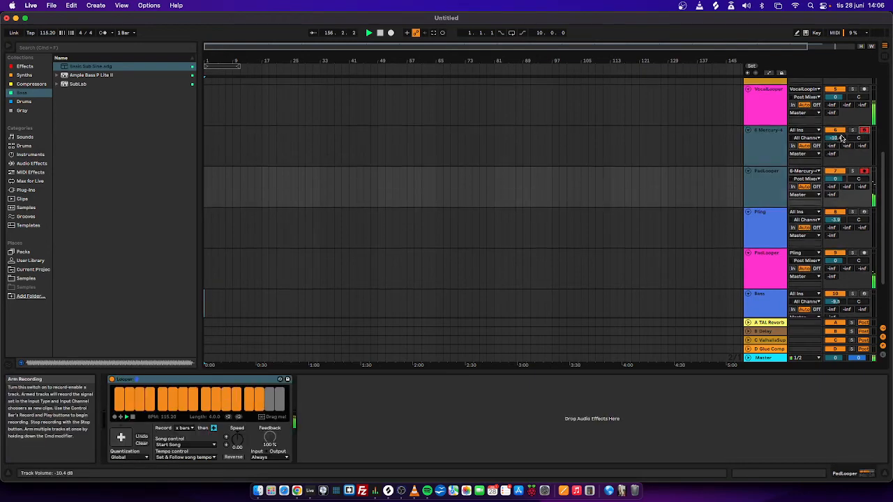
# Step: Replace the Mercury-4 synth on track 6 with DCO-106 from the Synths collection
pyautogui.click(765, 143)
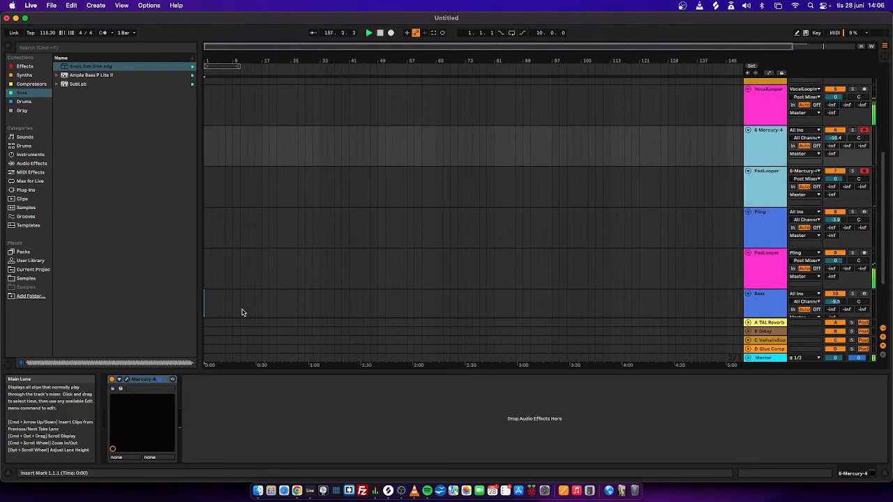
pyautogui.click(36, 67)
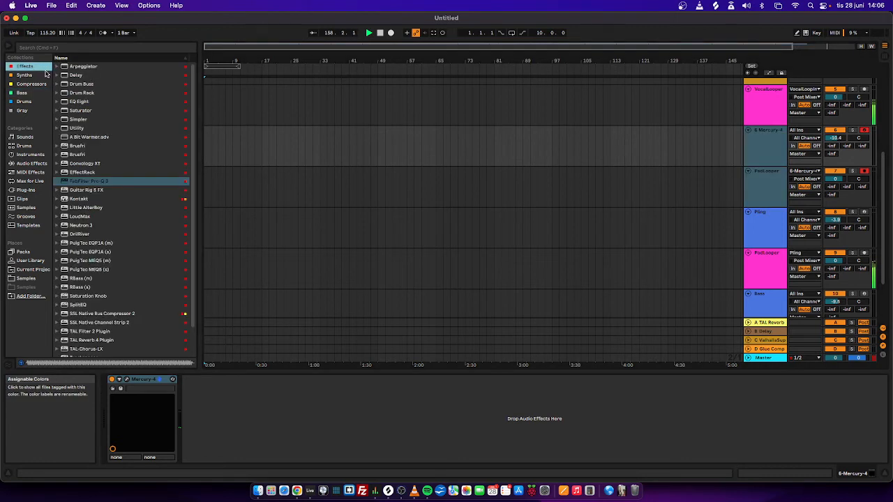
pyautogui.click(35, 75)
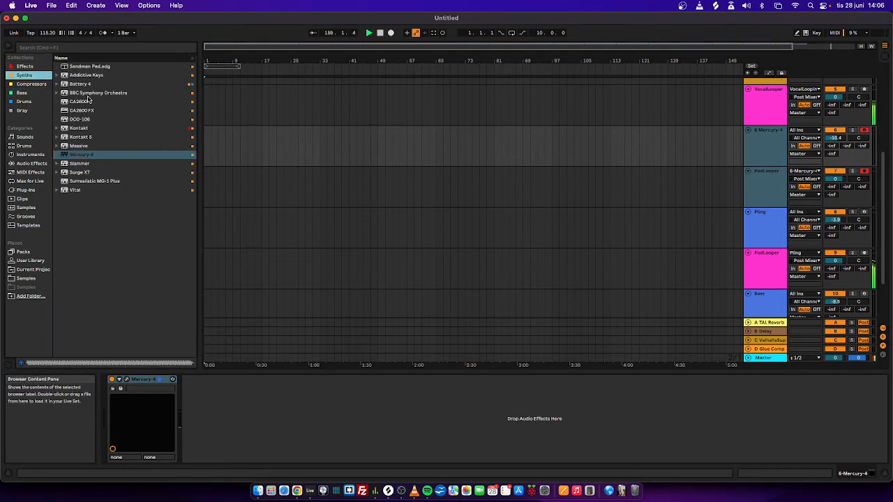
pyautogui.click(87, 120)
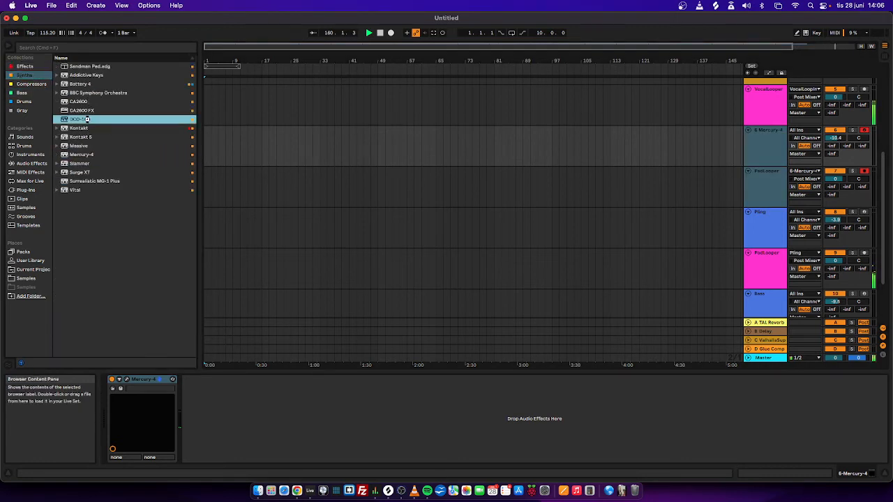
pyautogui.moveTo(497, 185); pyautogui.dragTo(497, 187)
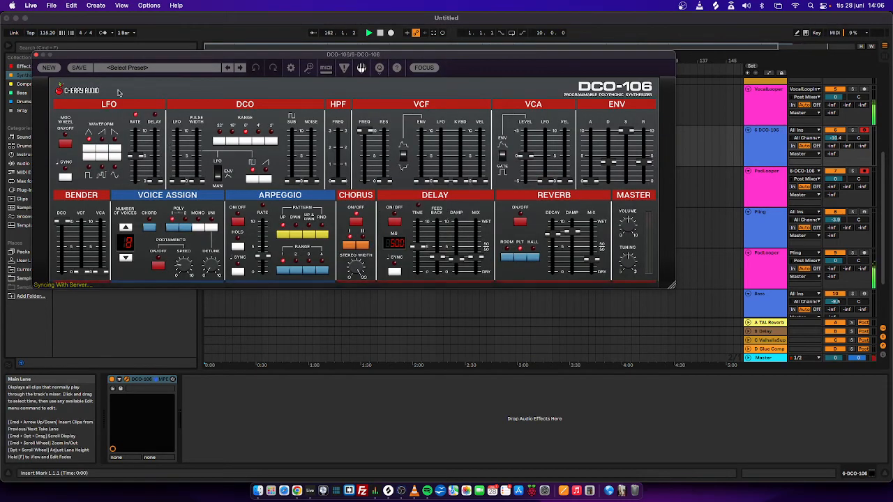
# Step: Load the Bright Pad 1 preset from the Pads category in DCO-106 and reset its track volume to 0 dB
pyautogui.click(99, 69)
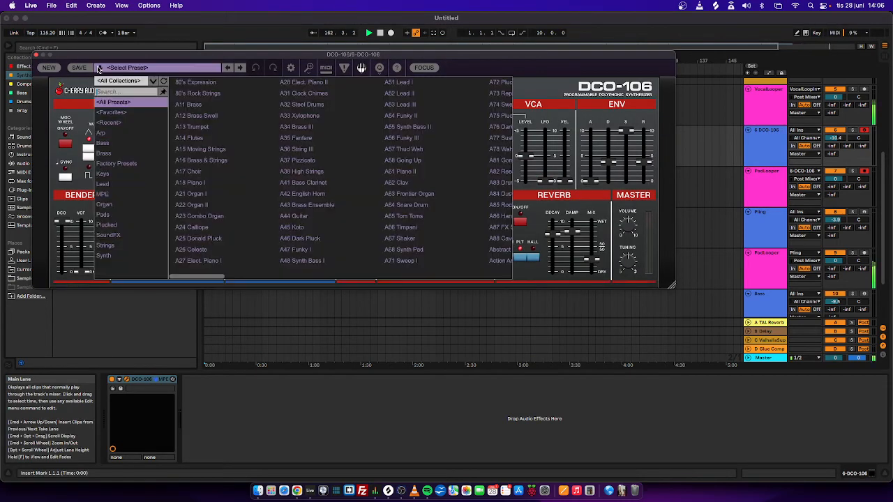
pyautogui.click(113, 214)
pyautogui.click(223, 95)
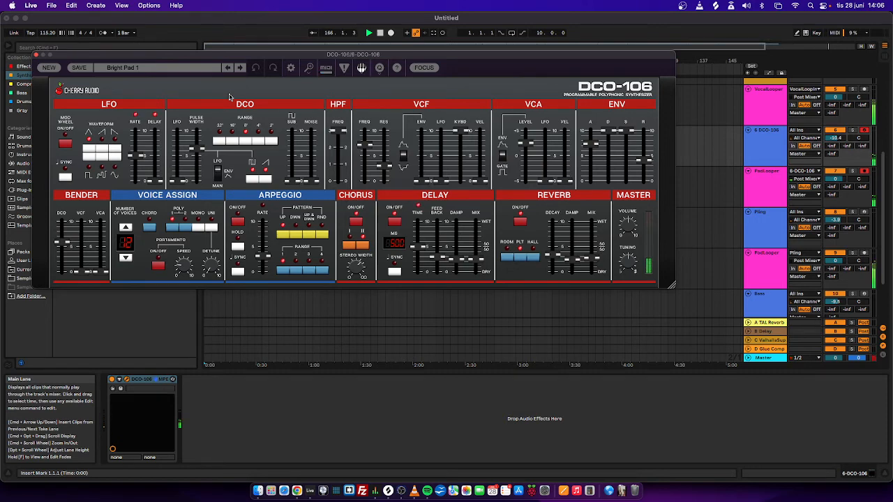
pyautogui.click(838, 139)
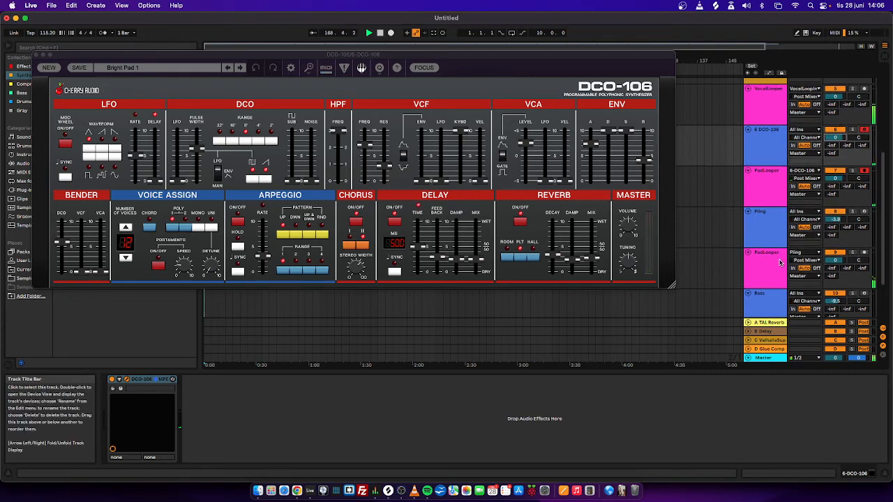
# Step: Switch the Looper on the PadLooper track below Bass from overdubbing to playback
pyautogui.click(763, 192)
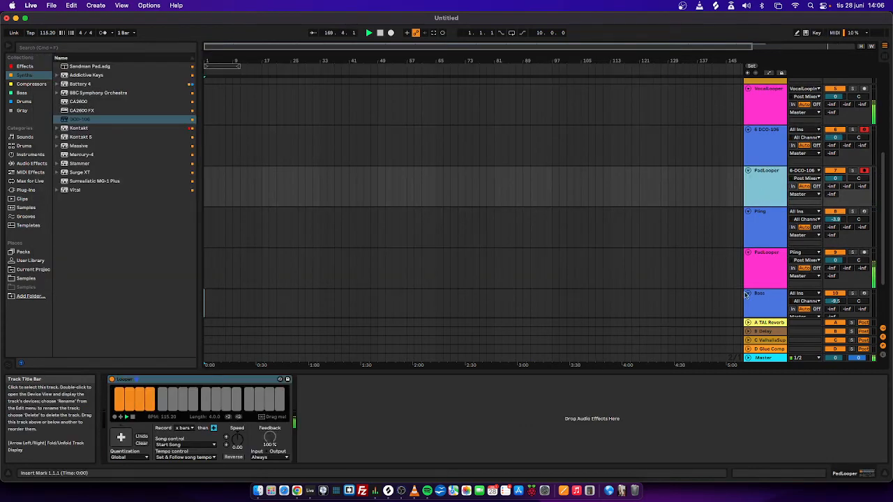
pyautogui.click(759, 294)
pyautogui.scroll(-3, 759, 293)
pyautogui.click(759, 293)
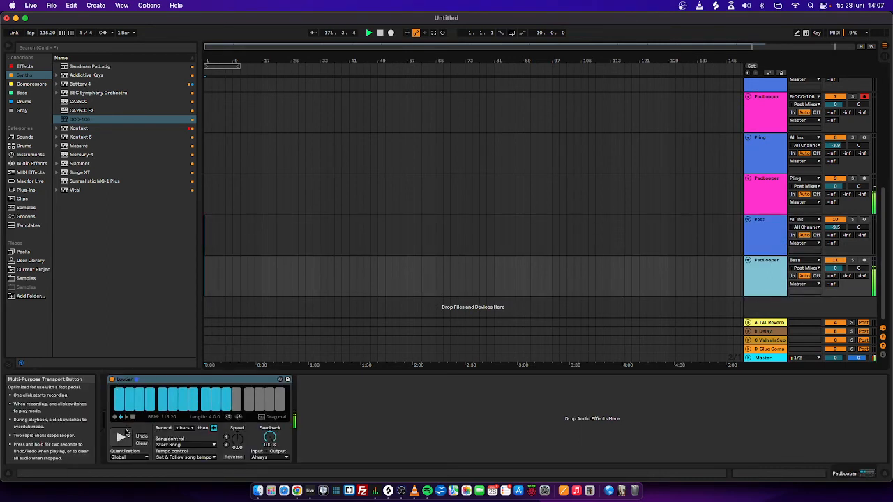
pyautogui.click(122, 437)
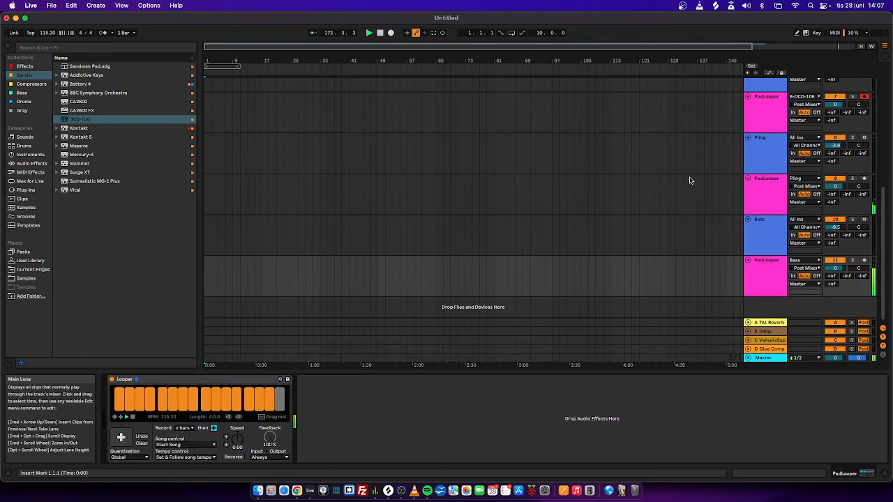
# Step: Solo the DCO-106 track briefly to audition the pad sound alone, and unsolo it again
pyautogui.scroll(3, 767, 128)
pyautogui.click(766, 125)
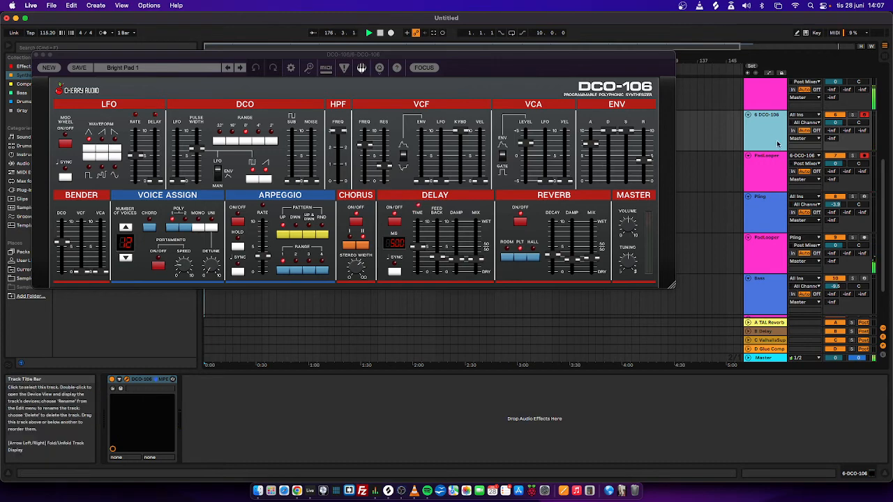
pyautogui.click(853, 115)
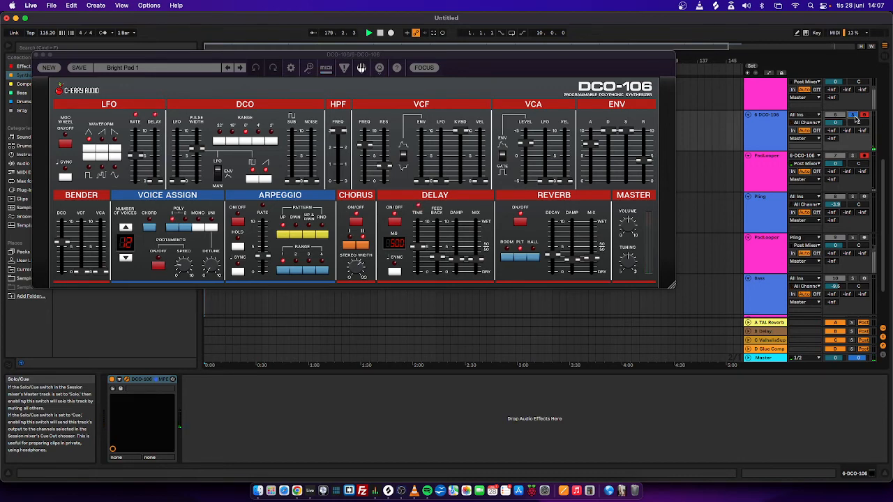
pyautogui.click(855, 116)
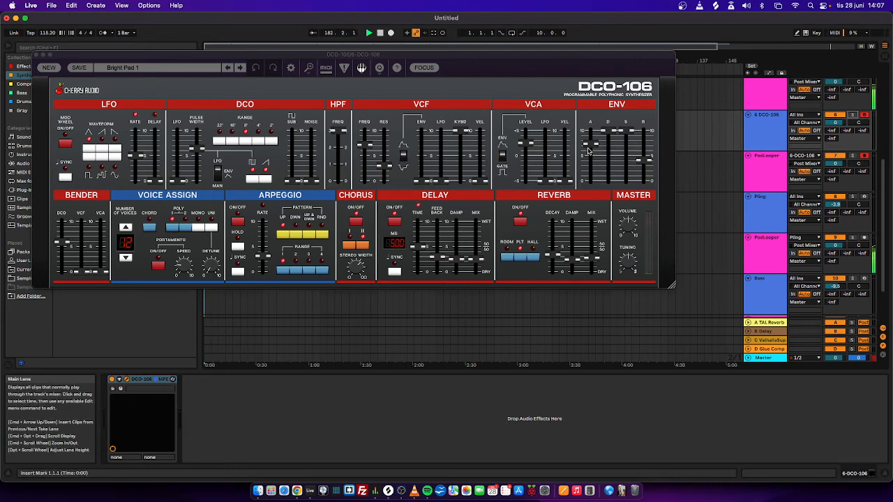
# Step: Lower the DCO-106 envelope attack to about 2 and release to 0, and set its track volume to -8.4 dB
pyautogui.moveTo(590, 145); pyautogui.dragTo(591, 172)
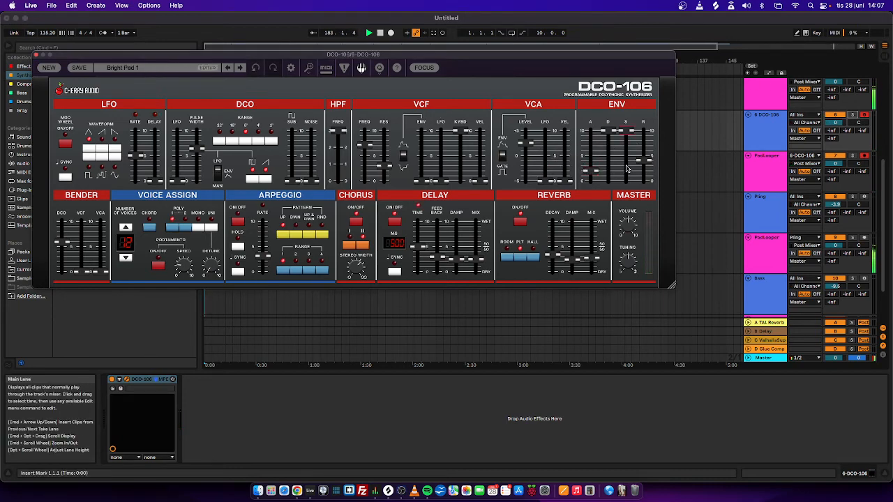
pyautogui.moveTo(644, 165); pyautogui.dragTo(643, 213)
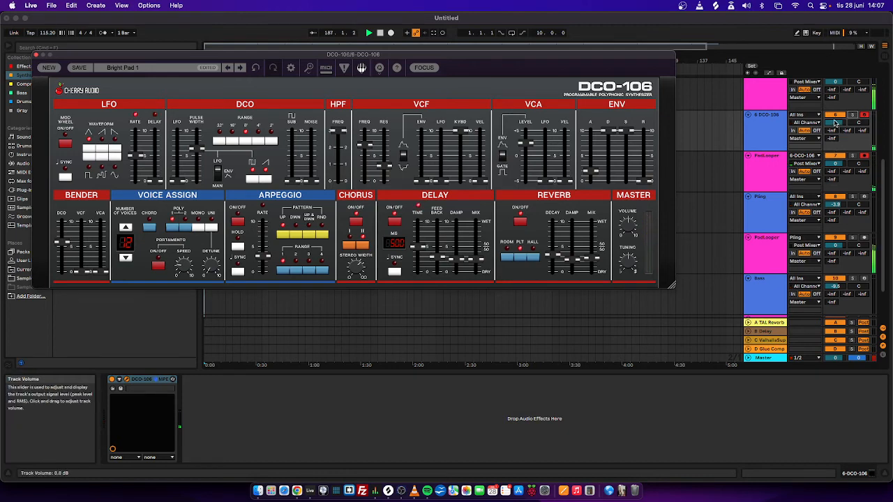
pyautogui.moveTo(835, 123); pyautogui.dragTo(835, 126)
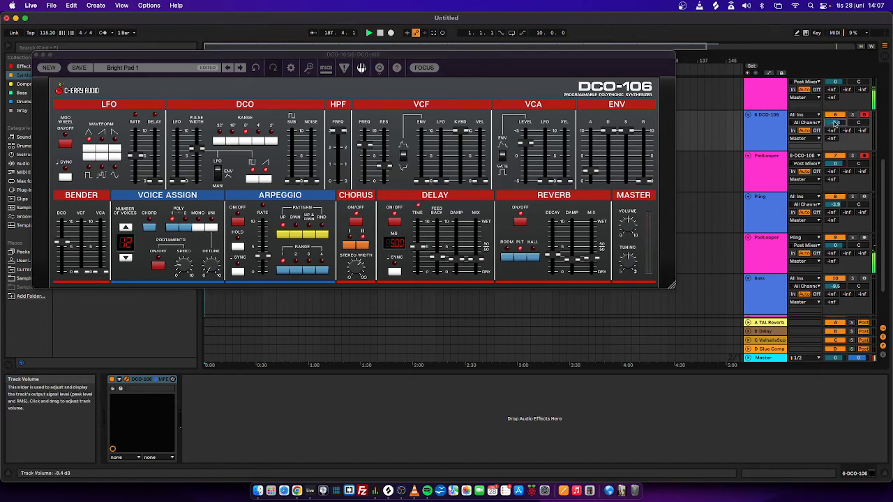
pyautogui.click(766, 171)
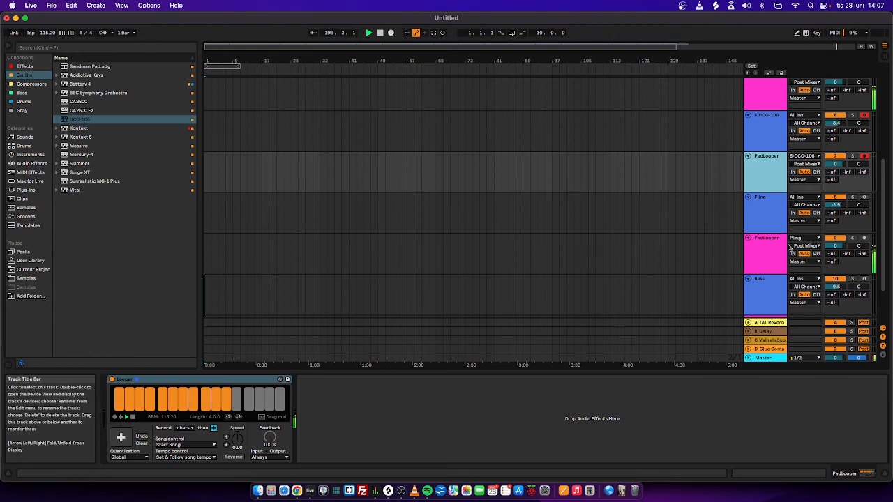
# Step: Select the VocalLoopIn and VocalLooper tracks together and arm both for recording
pyautogui.scroll(4, 763, 182)
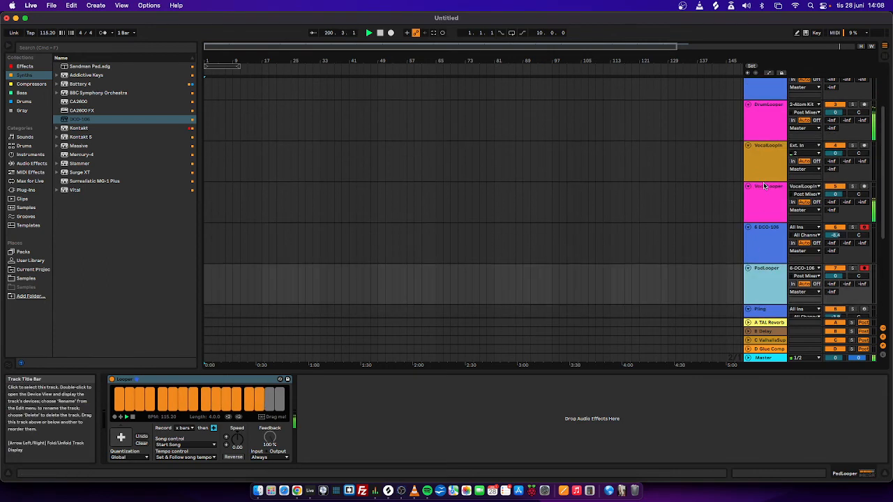
pyautogui.click(764, 177)
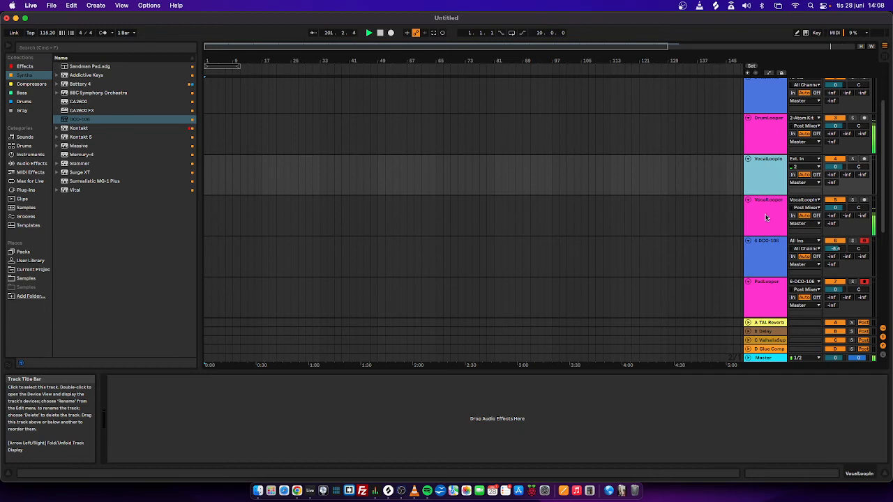
pyautogui.click(765, 210)
pyautogui.click(864, 159)
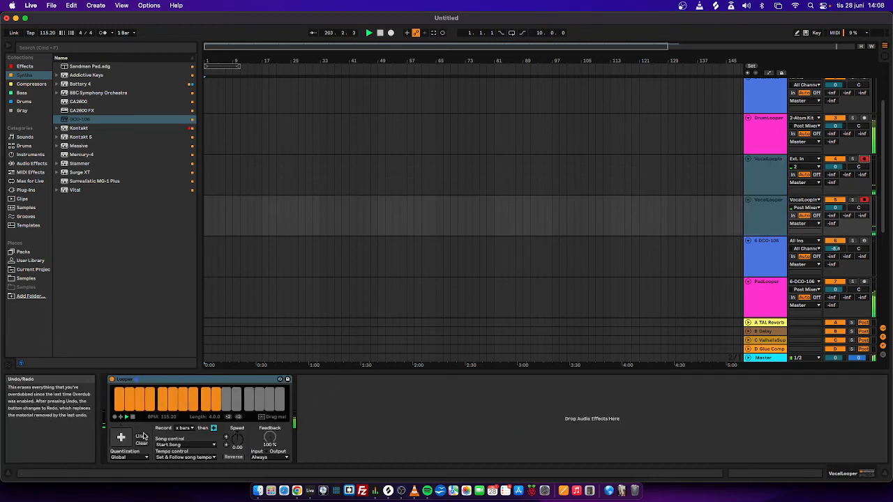
# Step: Switch the Looper on the VocalLooper track from playback to overdubbing
pyautogui.click(121, 438)
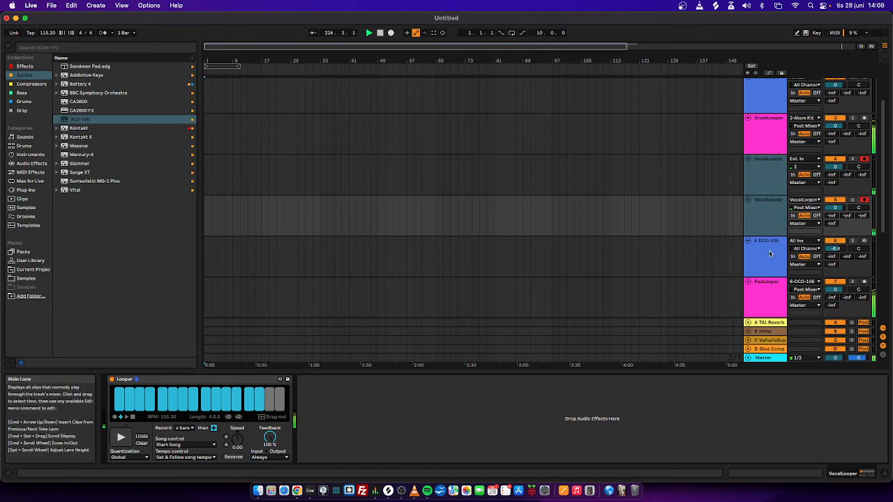
# Step: Select the Atom Kit and DrumLooper tracks together and arm both for recording
pyautogui.scroll(3, 716, 196)
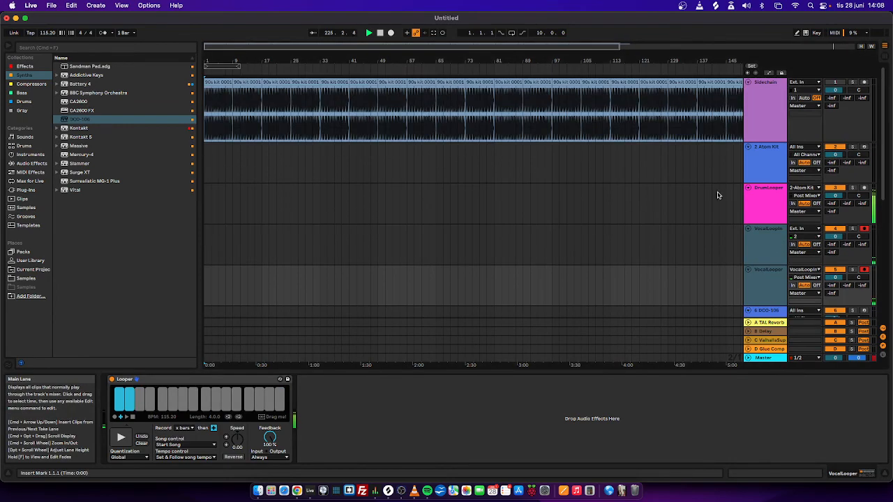
pyautogui.click(759, 170)
pyautogui.keyDown('shift'); pyautogui.click(764, 208); pyautogui.keyUp('shift')
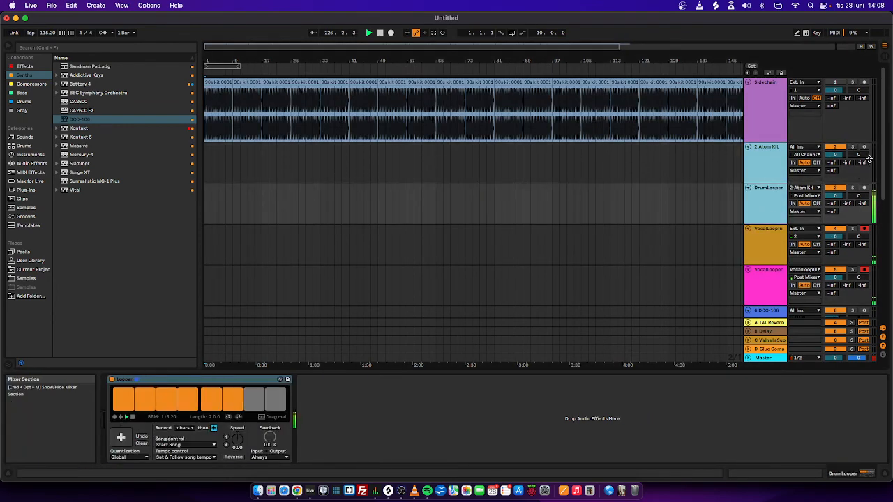
pyautogui.click(865, 146)
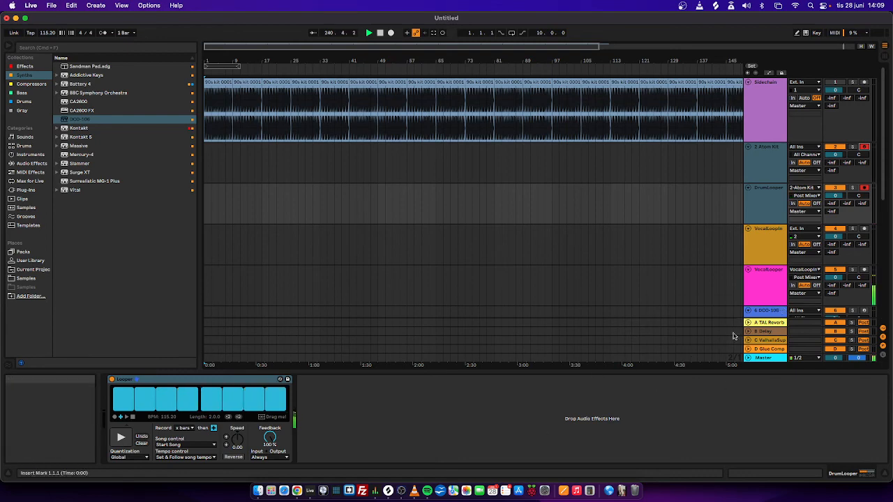
# Step: Set the right channel's delay time to 4 sixteenth notes on the B Delay return track
pyautogui.scroll(-2, 799, 252)
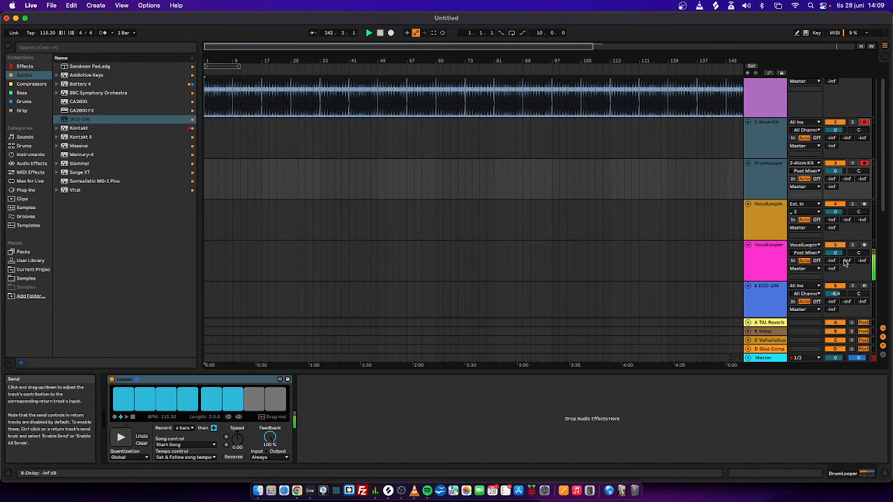
pyautogui.click(764, 331)
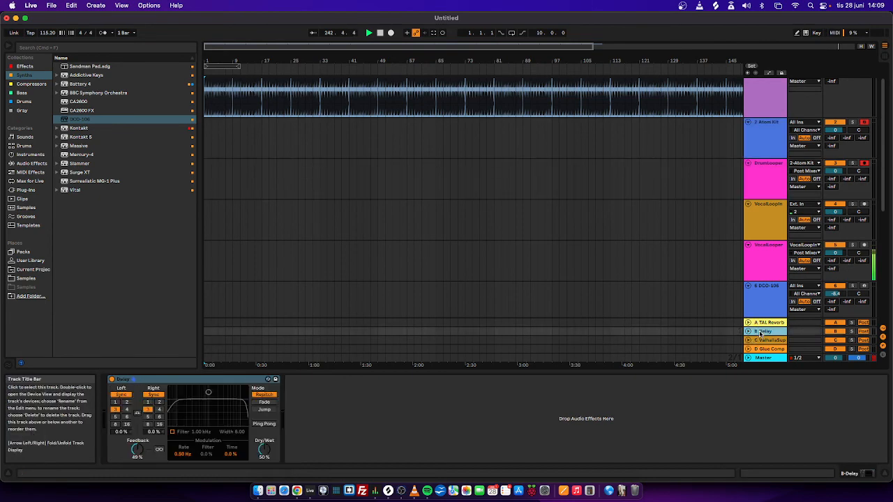
pyautogui.click(161, 410)
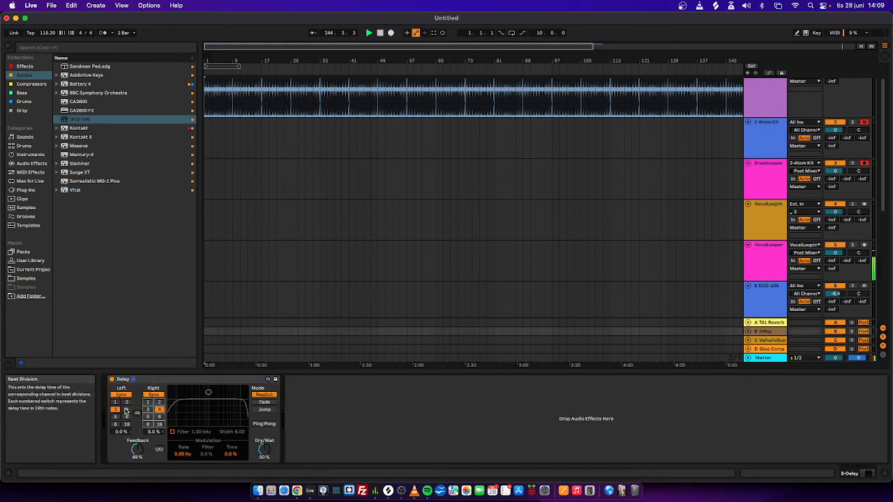
# Step: Set the VocalLooper track's reverb send to -2.2 dB, its delay send to 0 dB and its volume to -7.3 dB
pyautogui.click(766, 213)
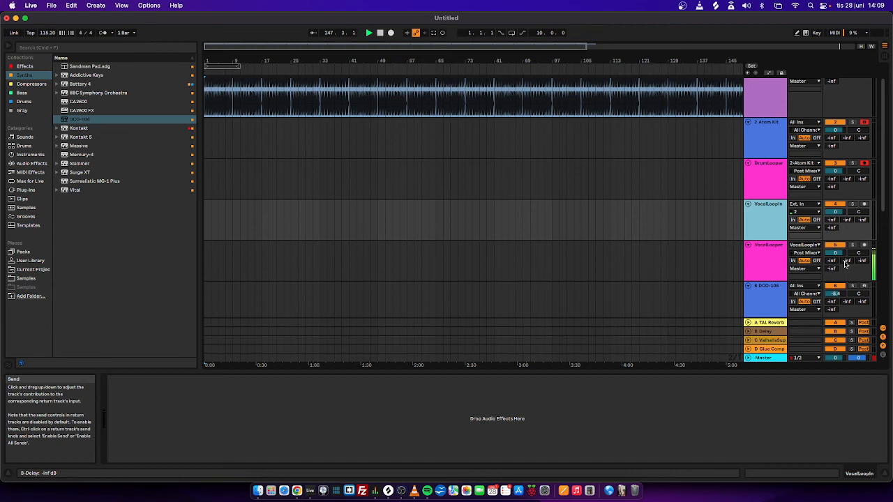
pyautogui.moveTo(846, 263); pyautogui.dragTo(831, 230)
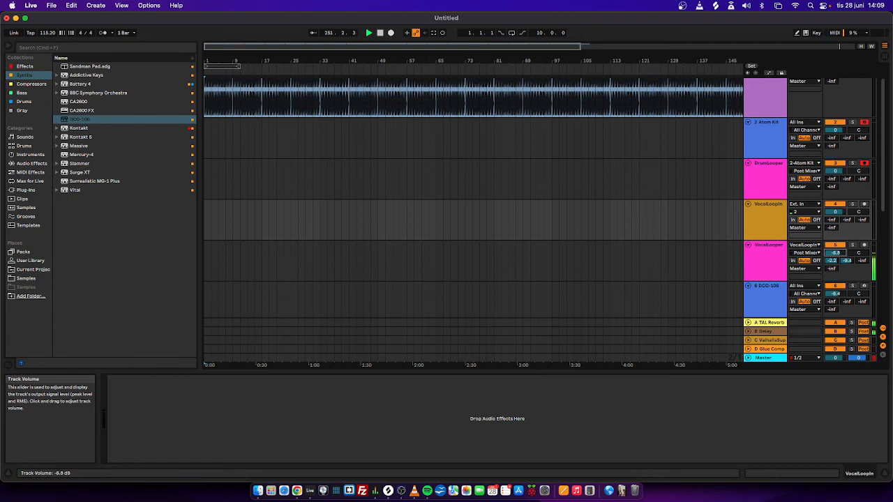
pyautogui.moveTo(847, 261); pyautogui.dragTo(846, 248)
pyautogui.moveTo(840, 256); pyautogui.dragTo(839, 259)
pyautogui.click(770, 256)
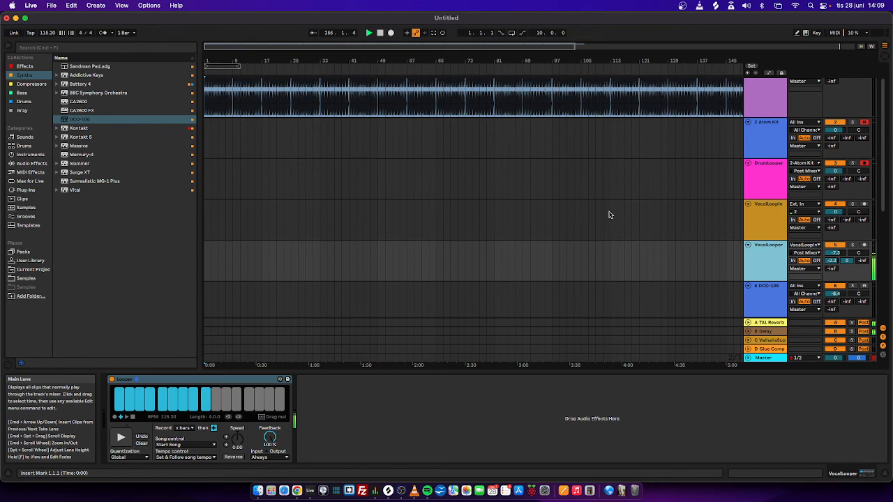
# Step: Switch to Session View and lower the Master track's volume slightly
pyautogui.click(765, 359)
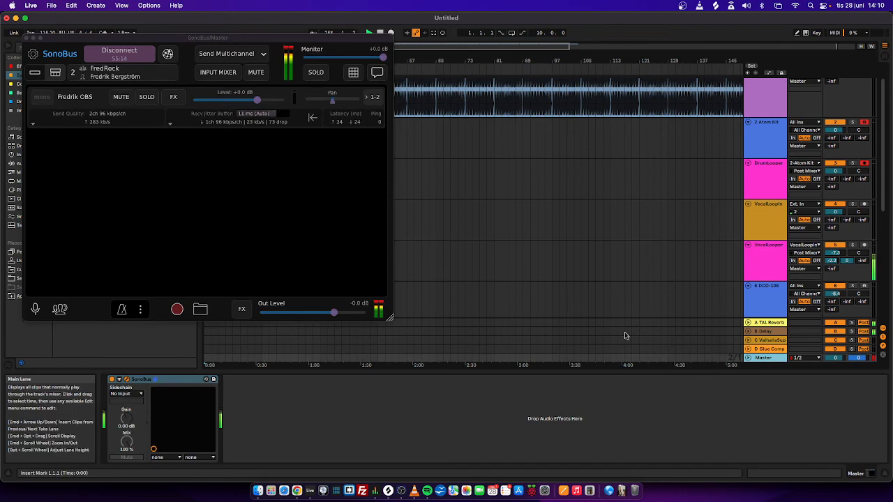
pyautogui.press('Tab')
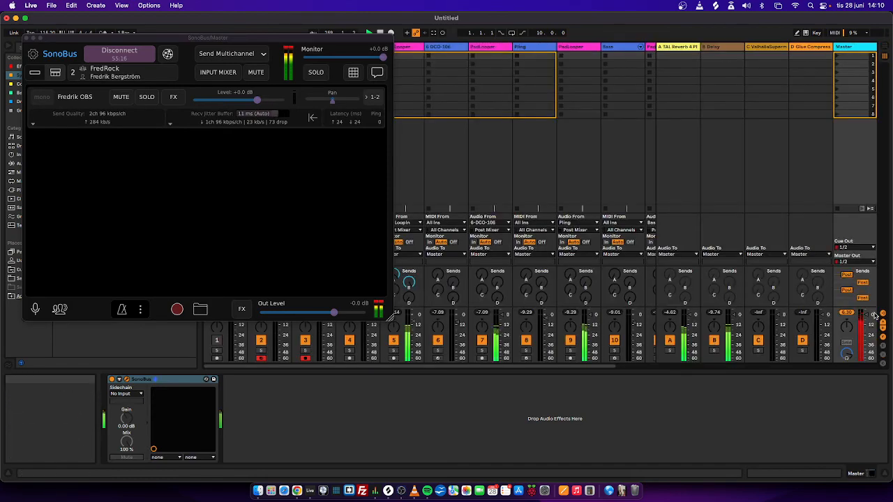
pyautogui.moveTo(866, 316); pyautogui.dragTo(869, 361)
pyautogui.moveTo(867, 322); pyautogui.dragTo(866, 321)
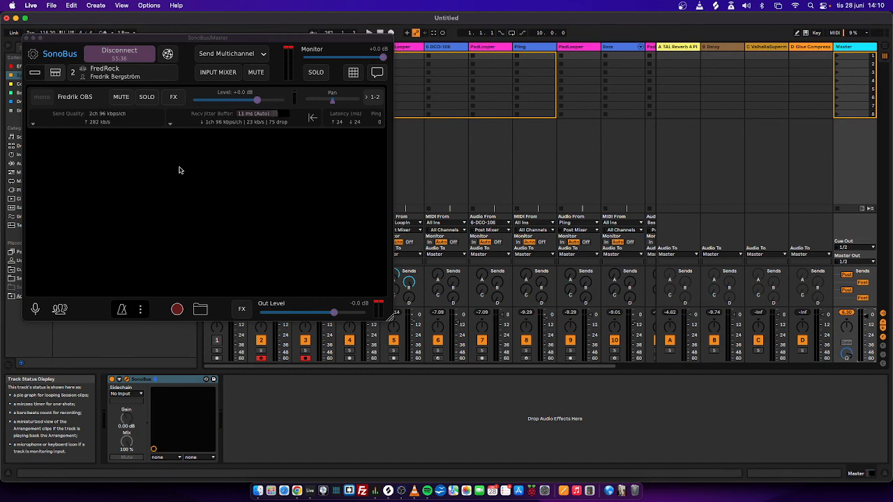
# Step: Switch to OBS, make the VDO.ninja source visible and scale it up to fill the whole canvas
pyautogui.press('super+Tab')
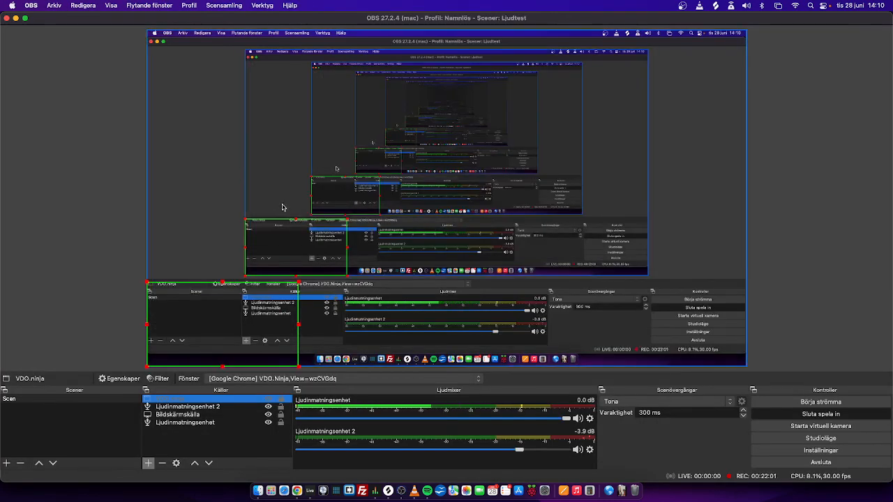
pyautogui.press('super+Tab')
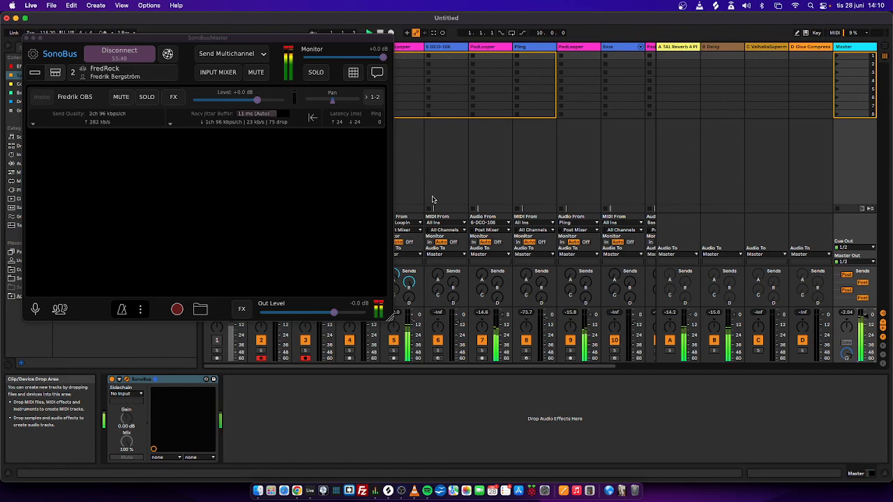
pyautogui.press('super+Tab')
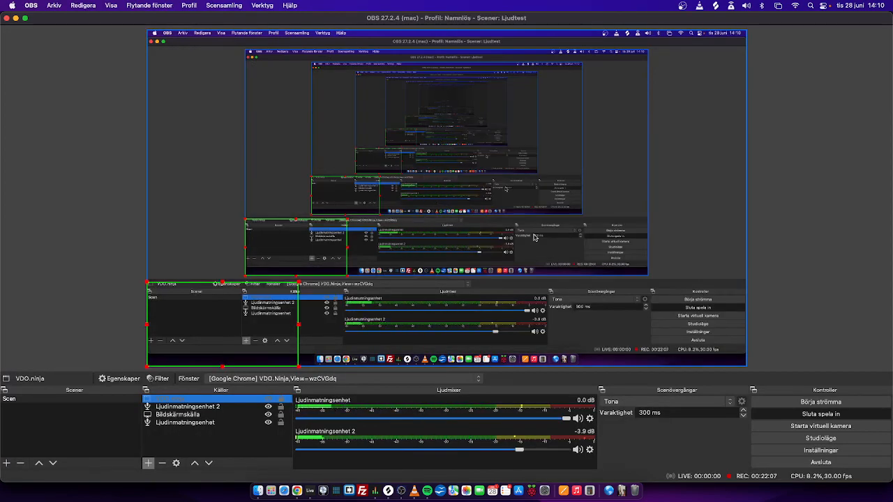
pyautogui.click(238, 405)
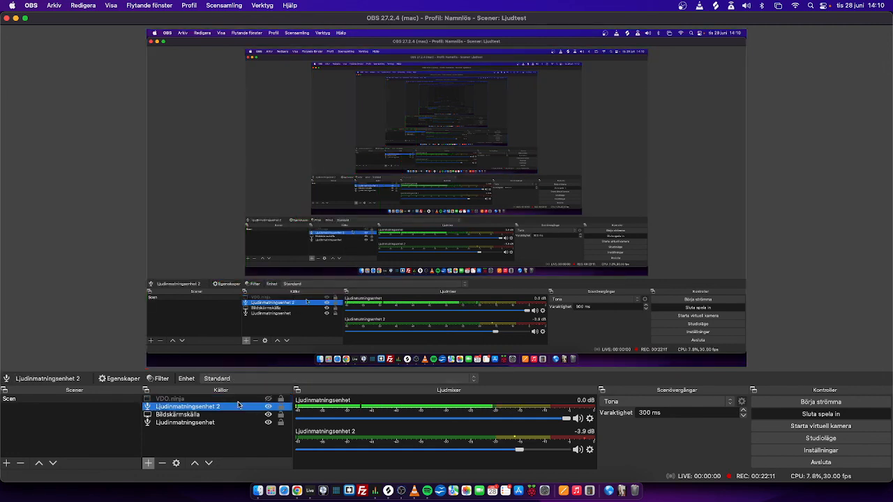
pyautogui.click(273, 400)
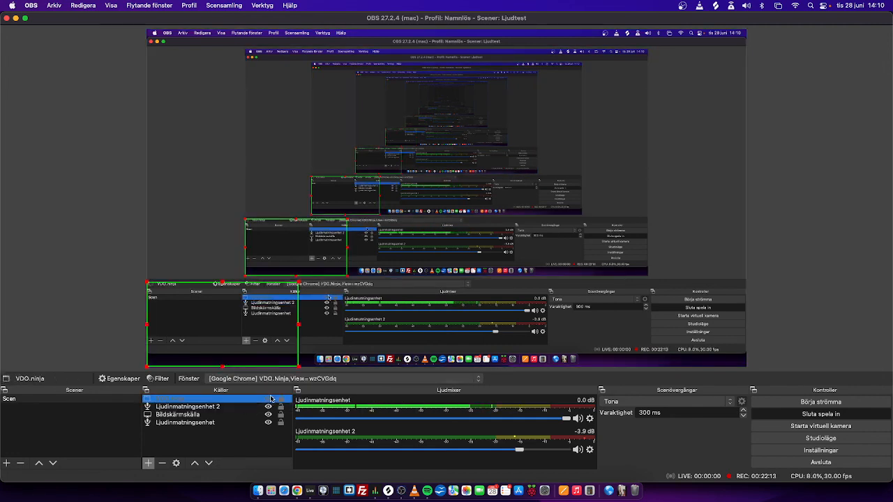
pyautogui.click(269, 400)
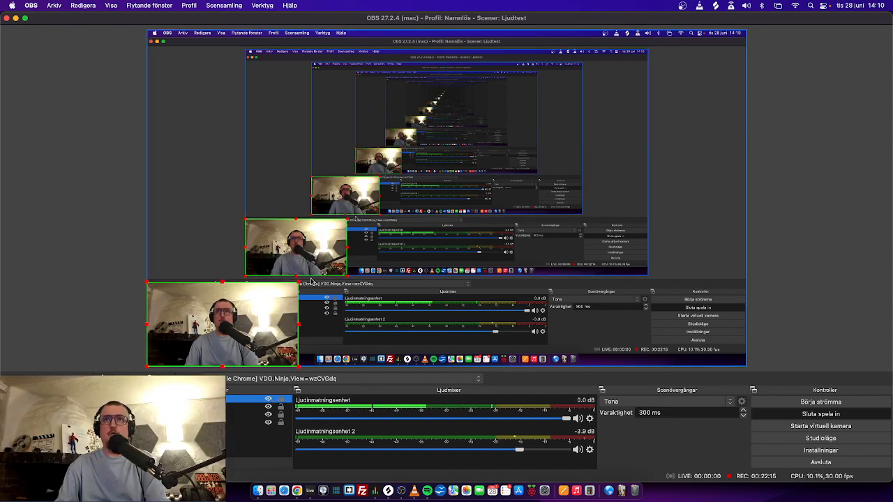
pyautogui.moveTo(296, 284); pyautogui.dragTo(745, 31)
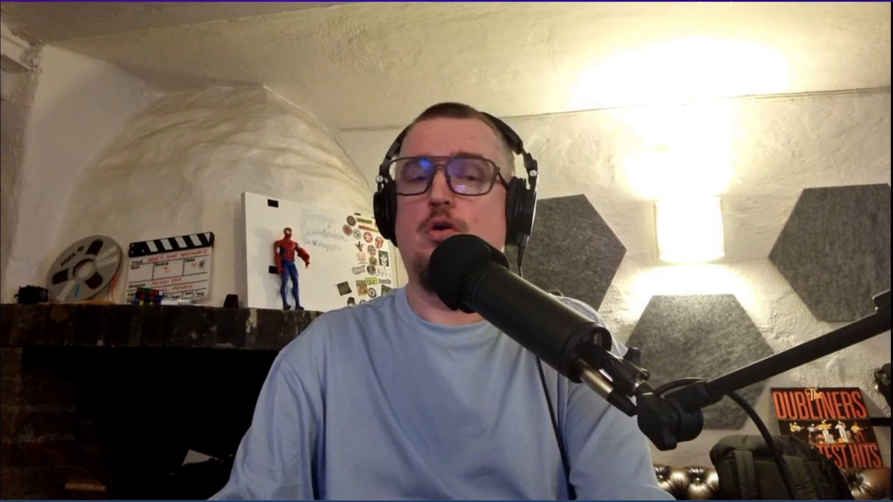